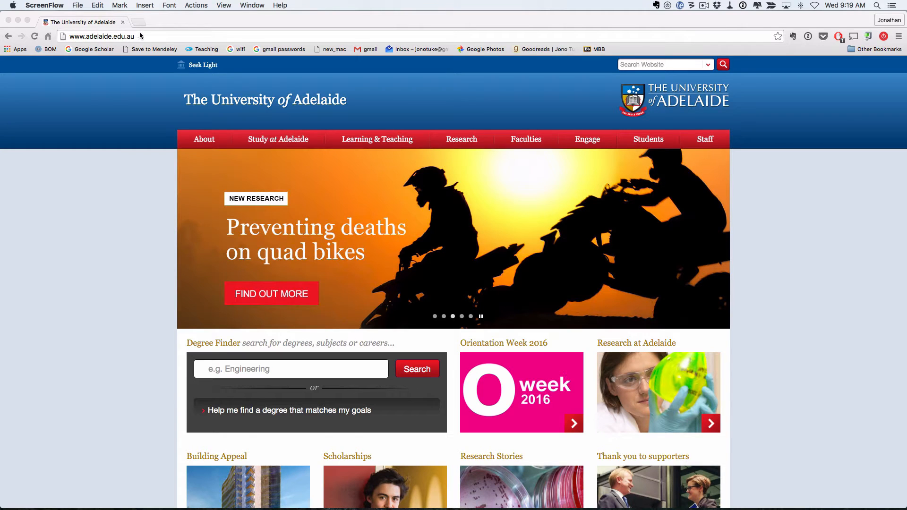
- Select the current web address in Chrome's address bar
drag(140, 34, 60, 38)
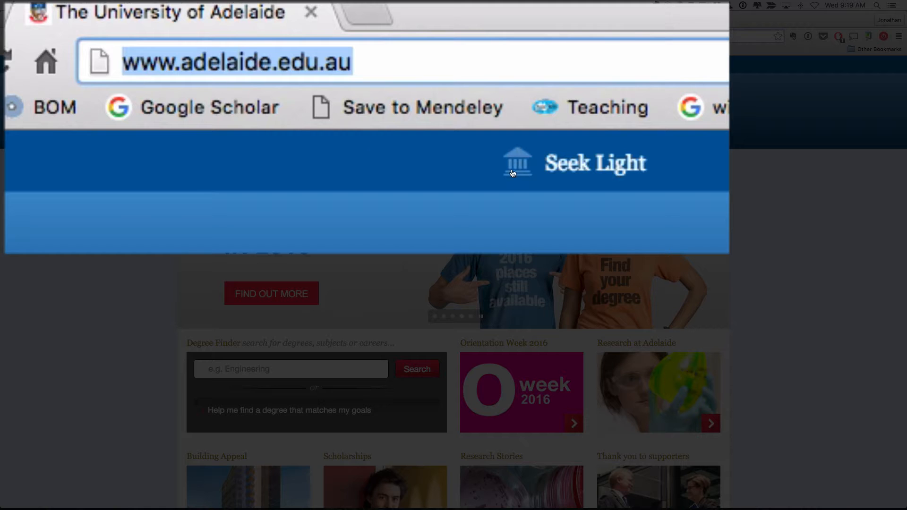
- Open ADAPT from the Students menu and log on with the university username and password
mouse_move(648, 139)
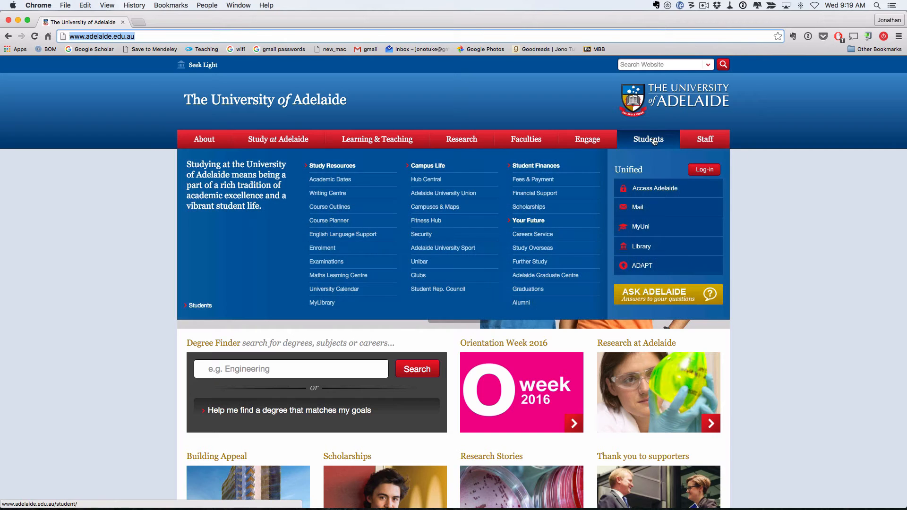
click(643, 266)
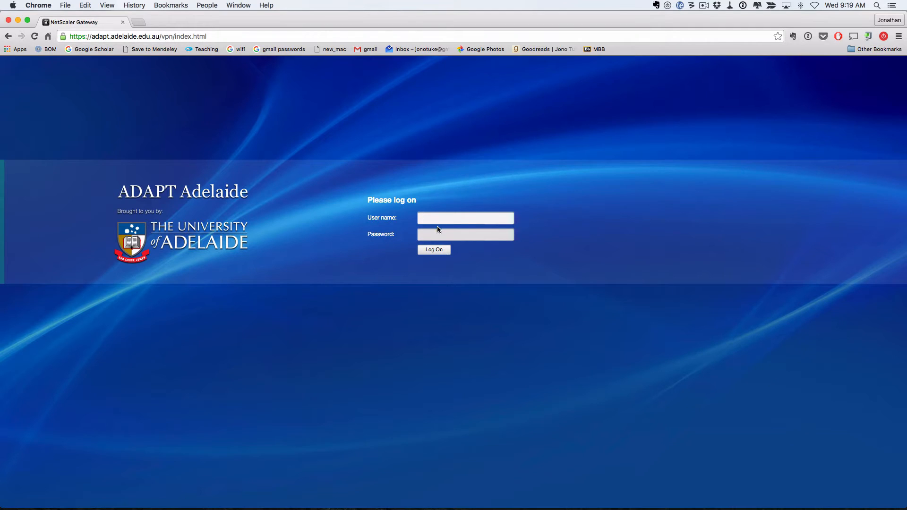
text(a1078881)
key(Tab)
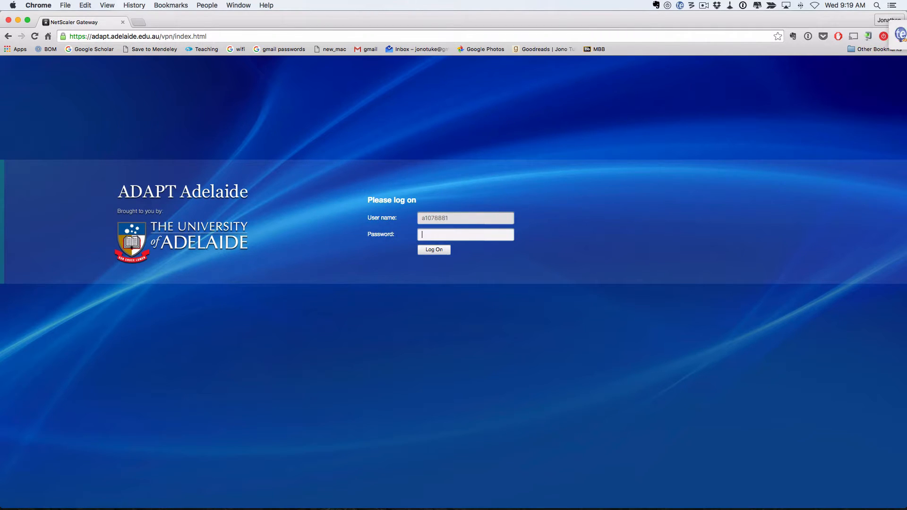
text(***)
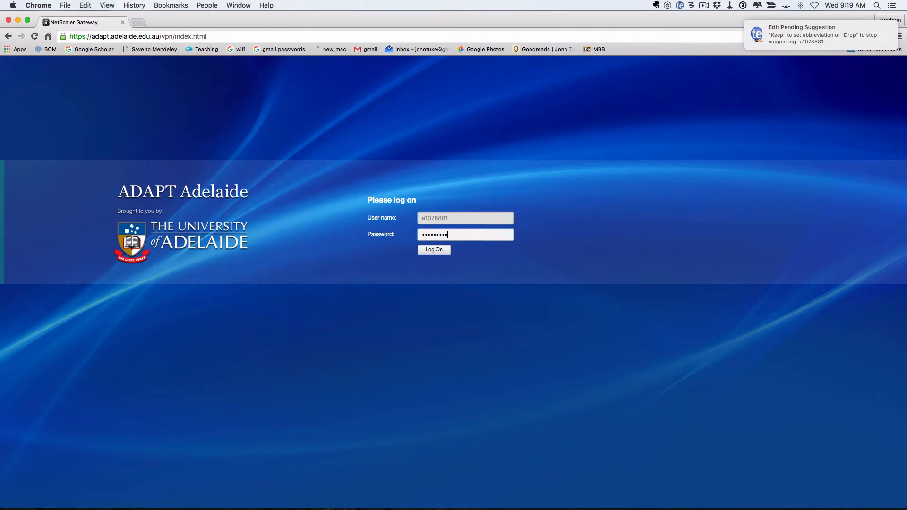
key(Return)
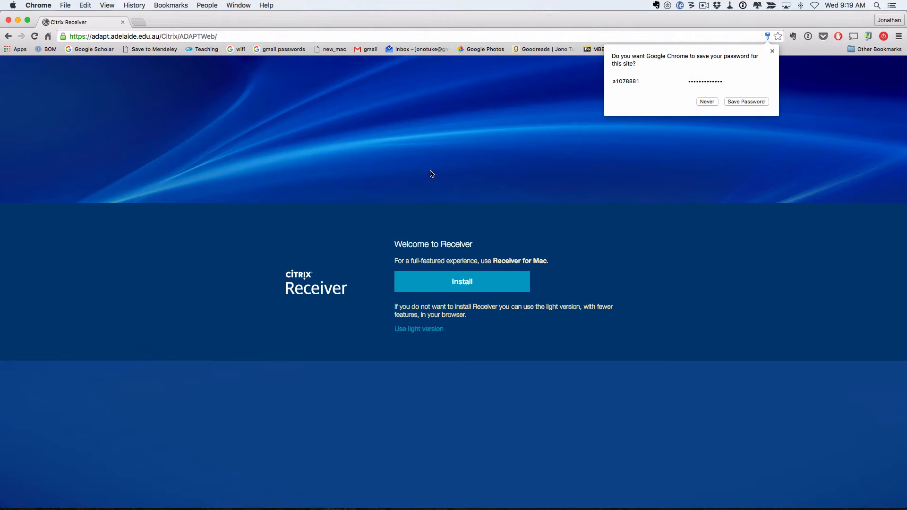
- Search Google for 'adapt adelaide' in a new tab
click(137, 22)
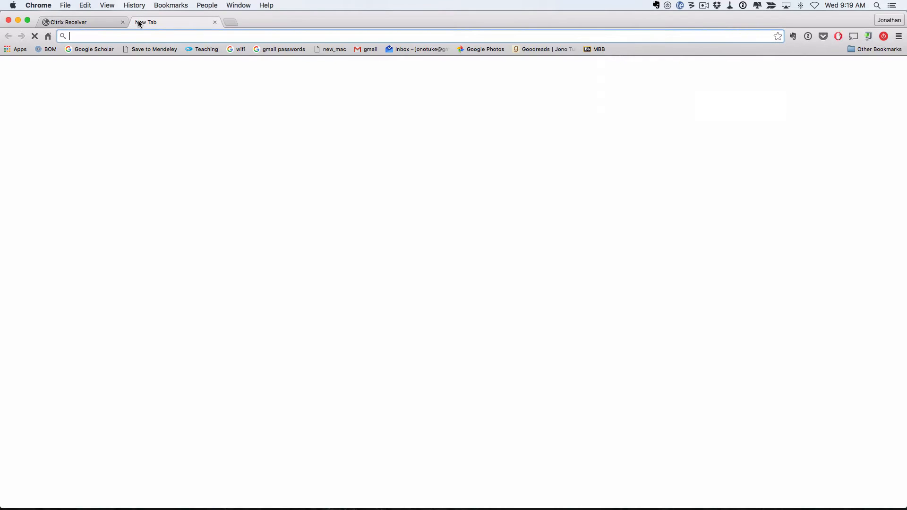
text(adapt )
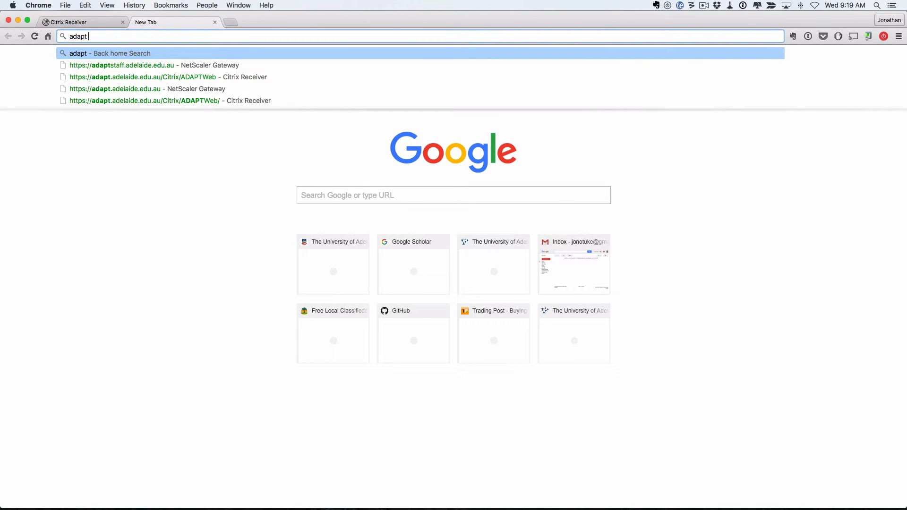
text(adealdie)
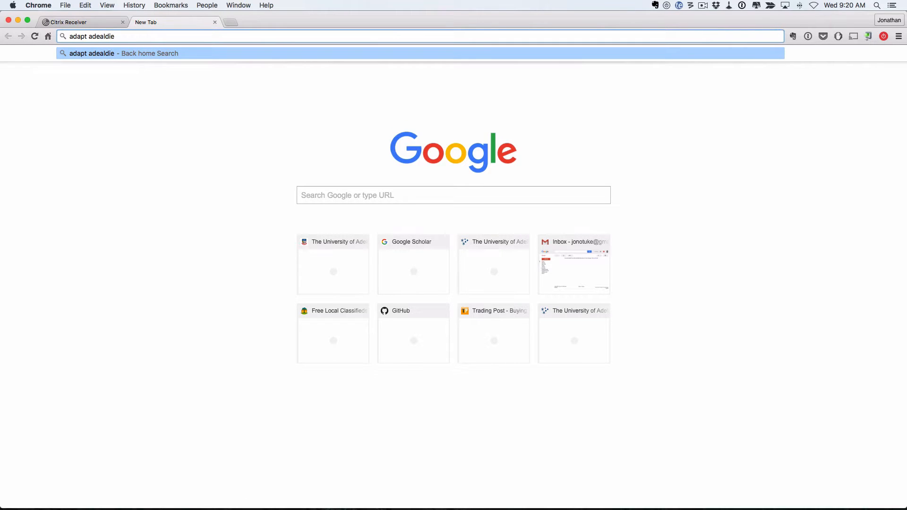
key(BackSpace)
key(BackSpace)
key(BackSpace)
key(BackSpace)
key(BackSpace)
text(la)
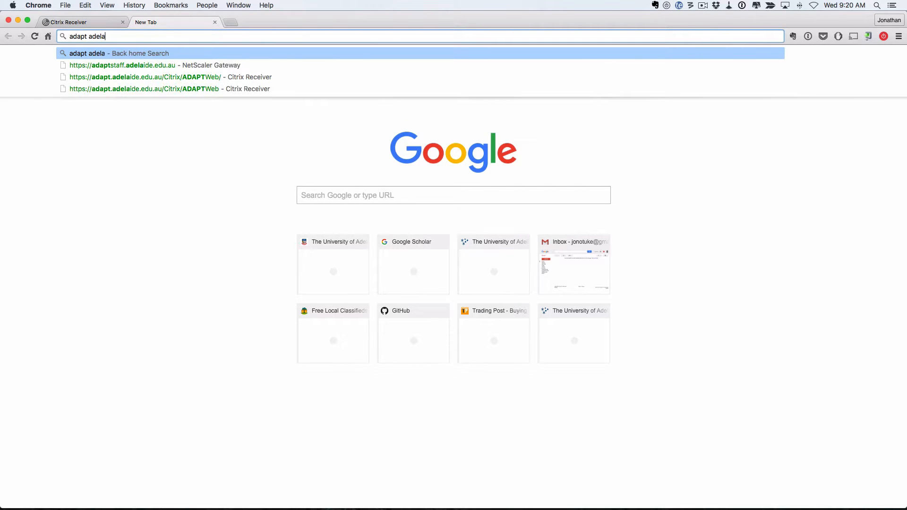
text(ide)
key(Return)
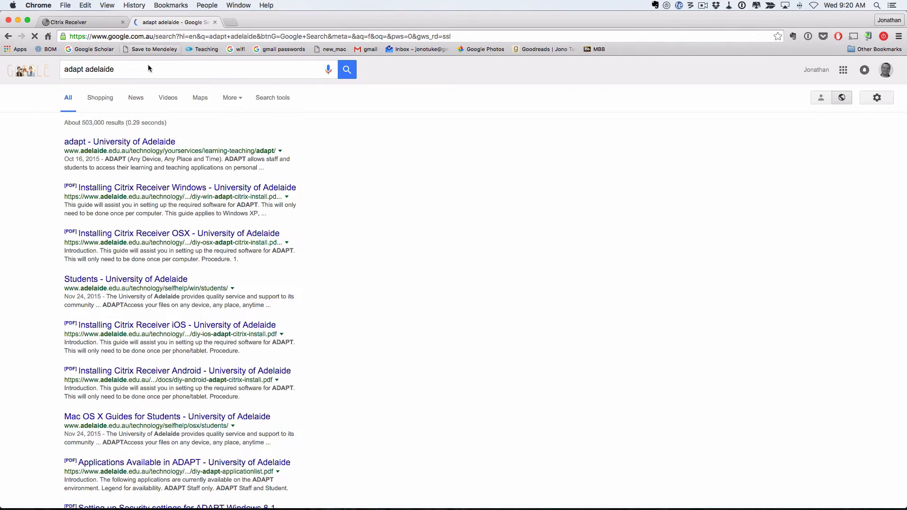
- Open the 'adapt - University of Adelaide' result and look over the page
click(118, 142)
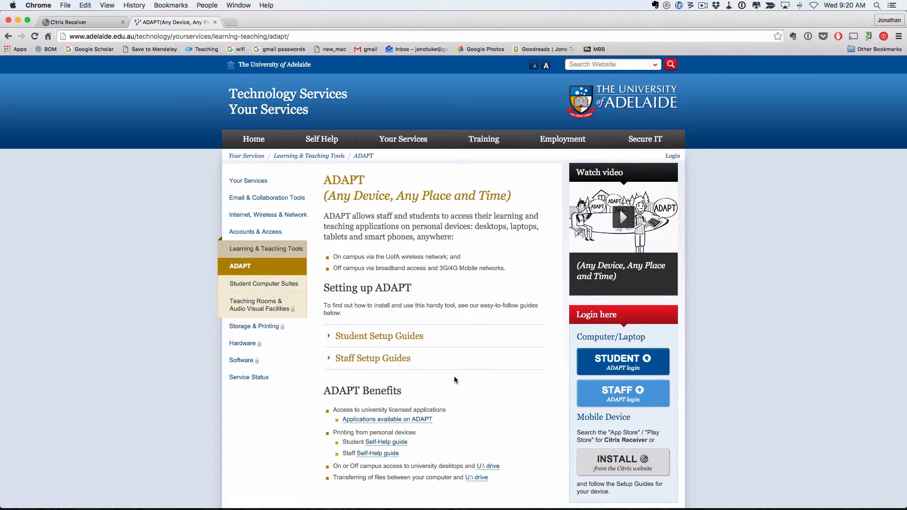
scroll(455, 376, down, 5)
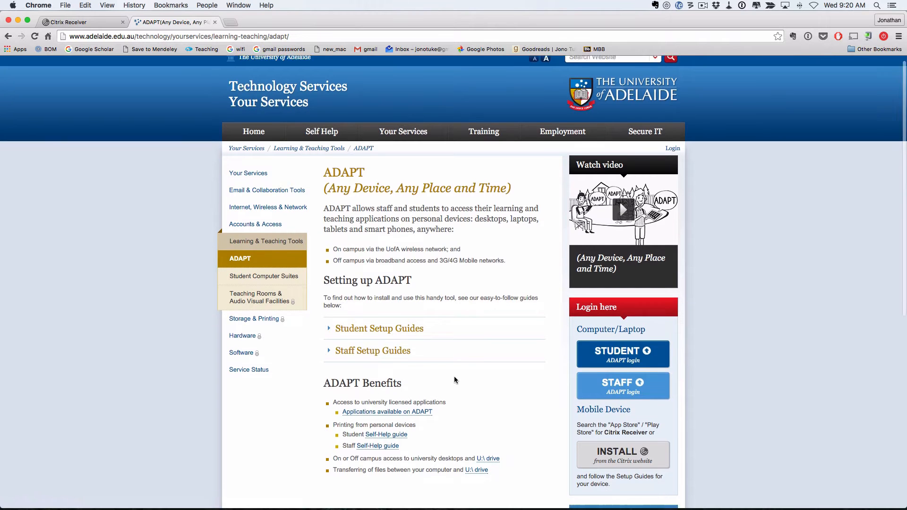
scroll(454, 377, up, 4)
scroll(454, 381, down, 1)
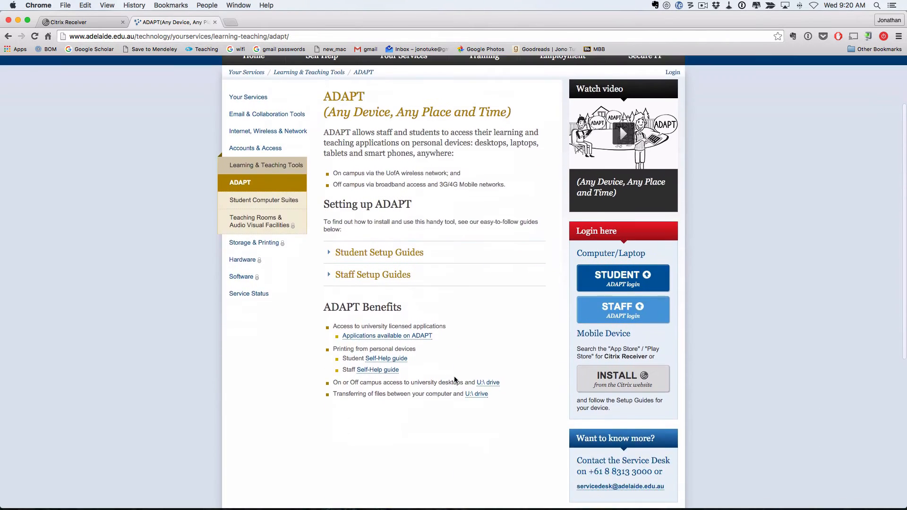
scroll(455, 380, up, 3)
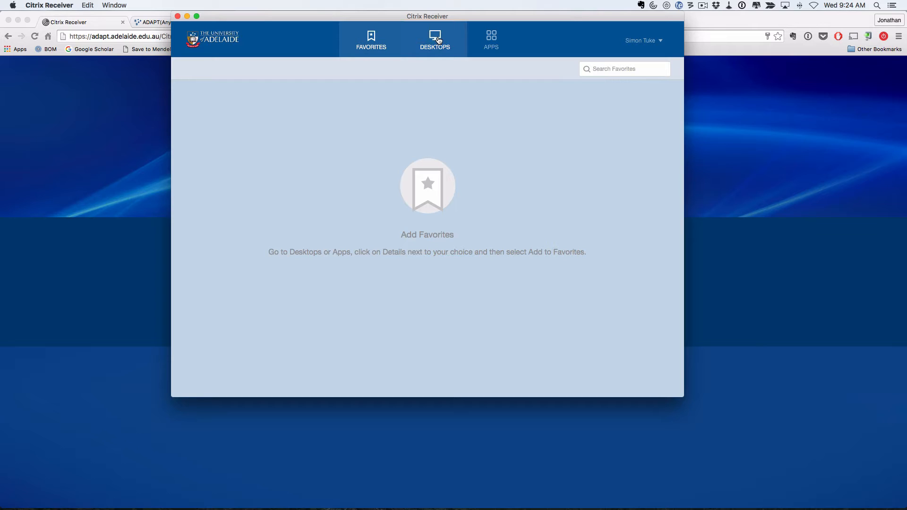
- Find Microsoft Excel 2016 in the Apps catalogue, add it to favourites, and return to Apps
click(491, 36)
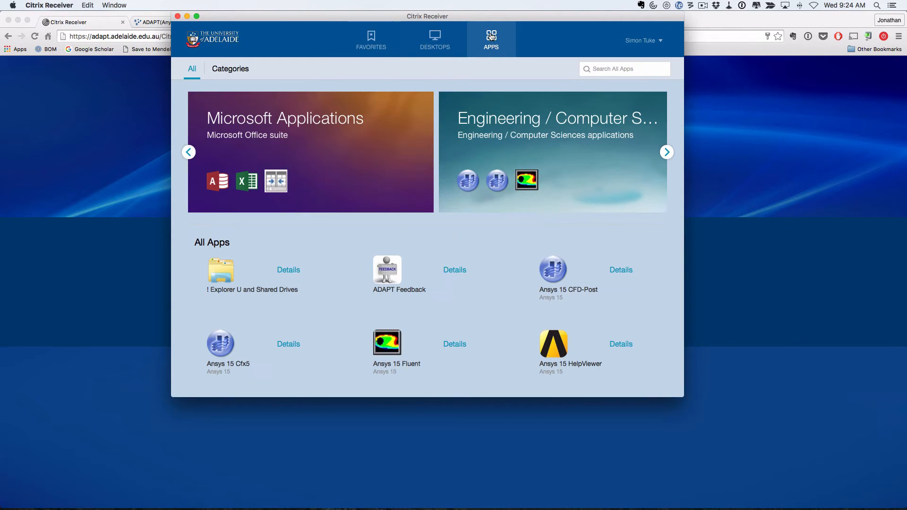
scroll(451, 303, down, 3)
scroll(451, 302, down, 15)
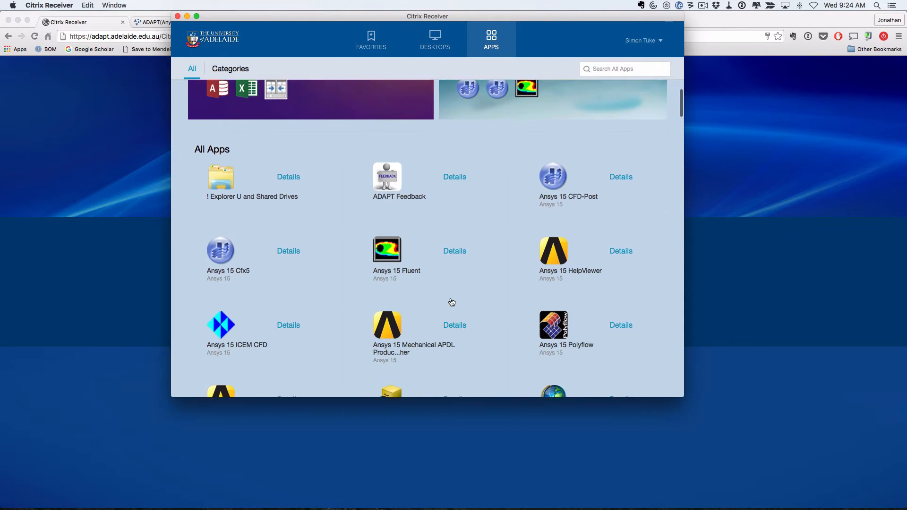
scroll(451, 302, down, 13)
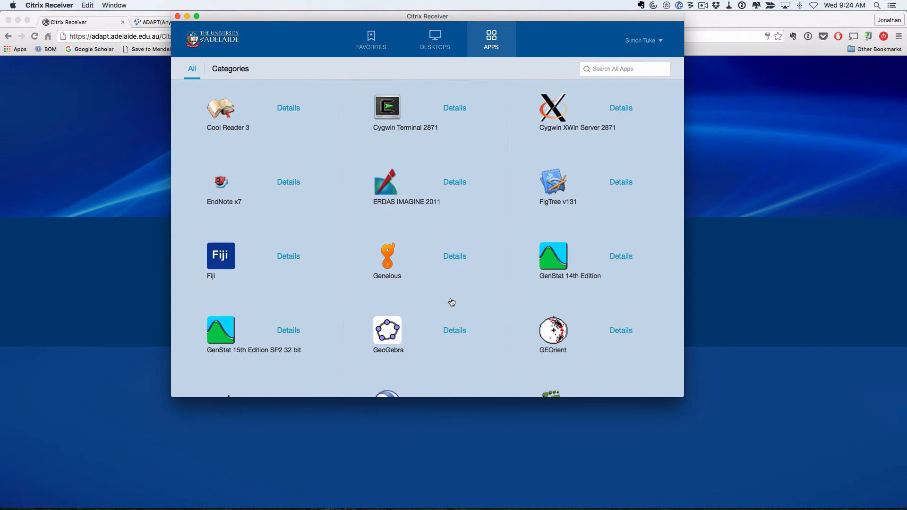
scroll(451, 302, down, 9)
scroll(451, 301, down, 19)
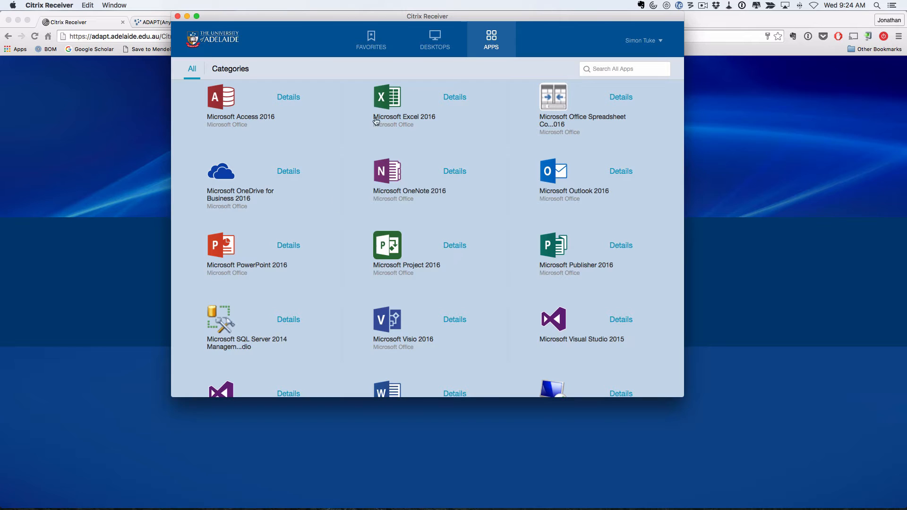
scroll(449, 161, up, 3)
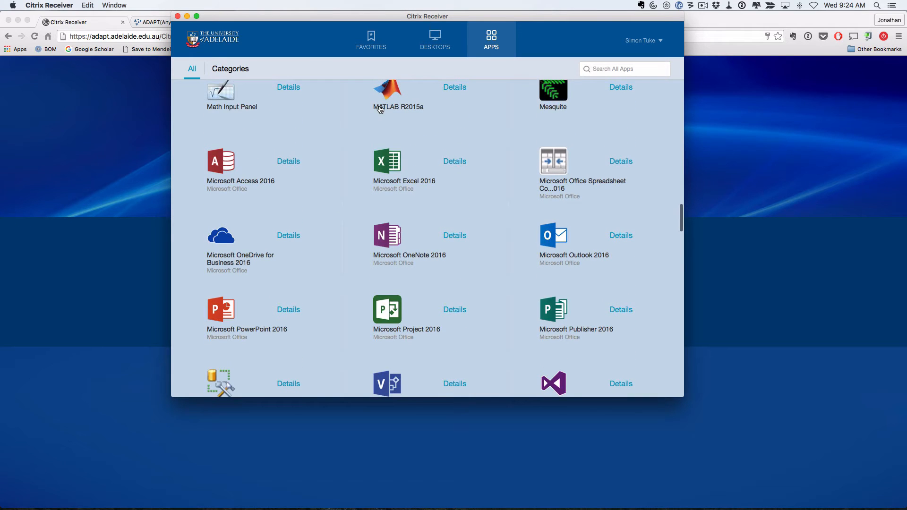
click(454, 161)
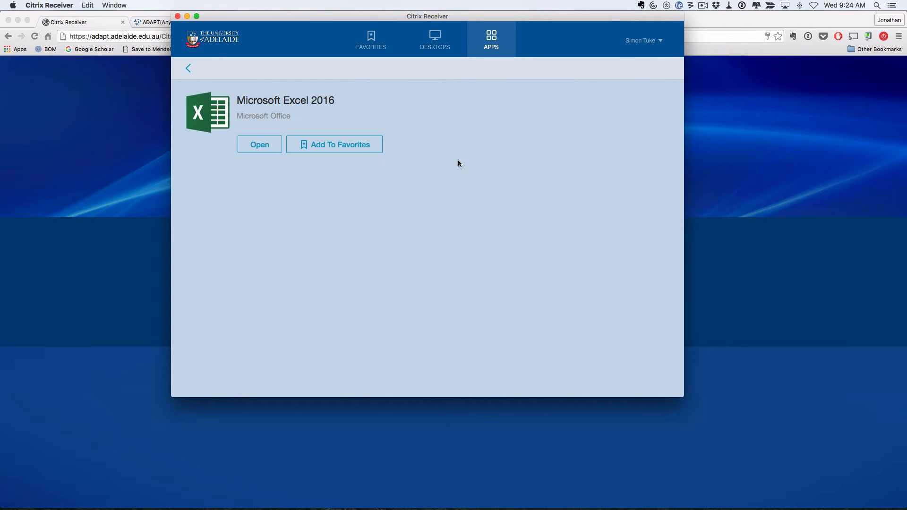
click(336, 144)
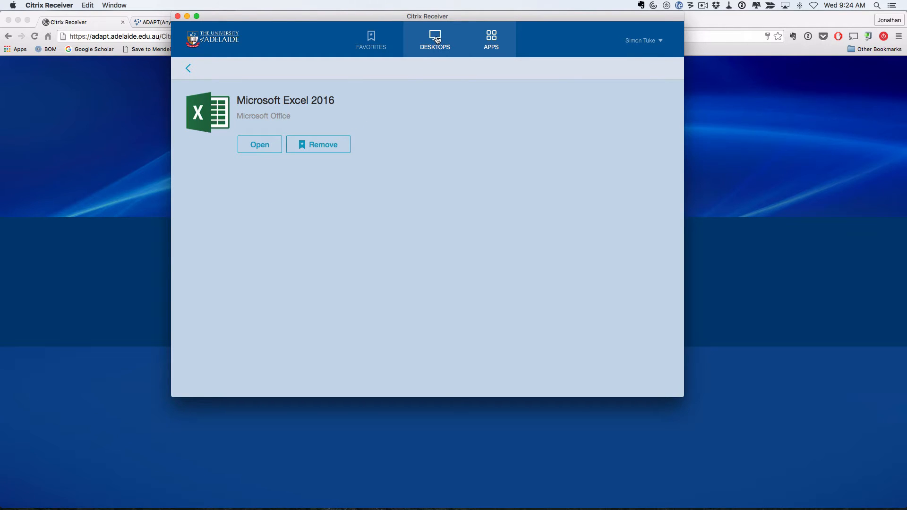
click(491, 39)
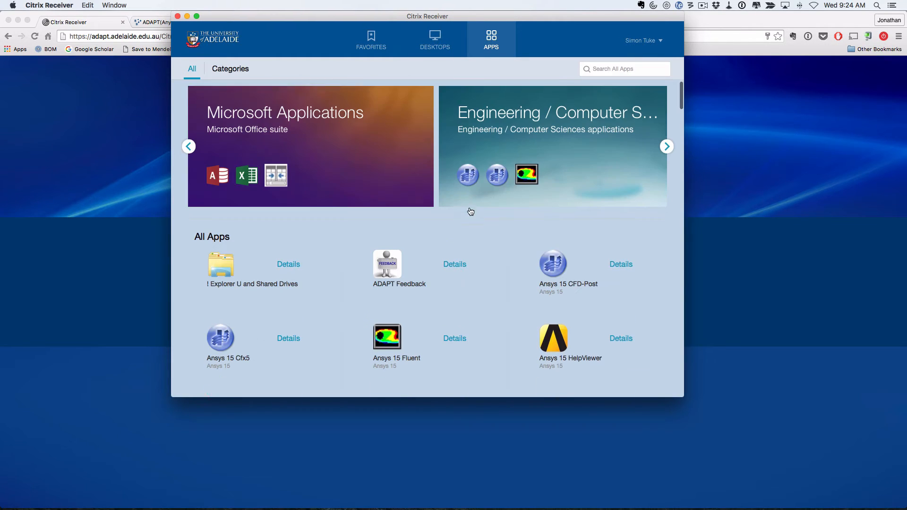
- Scroll the Apps catalogue to find SPSS Statistics 23
scroll(469, 211, down, 15)
scroll(470, 212, down, 15)
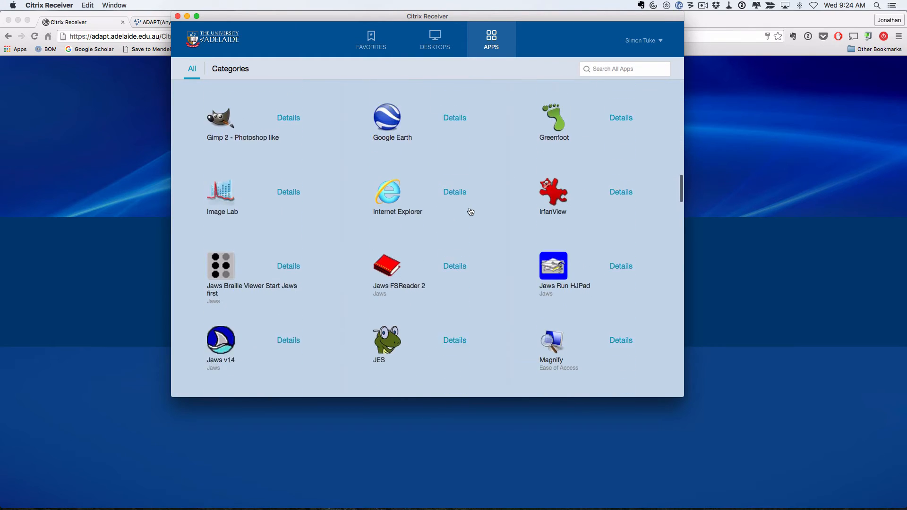
scroll(470, 211, down, 15)
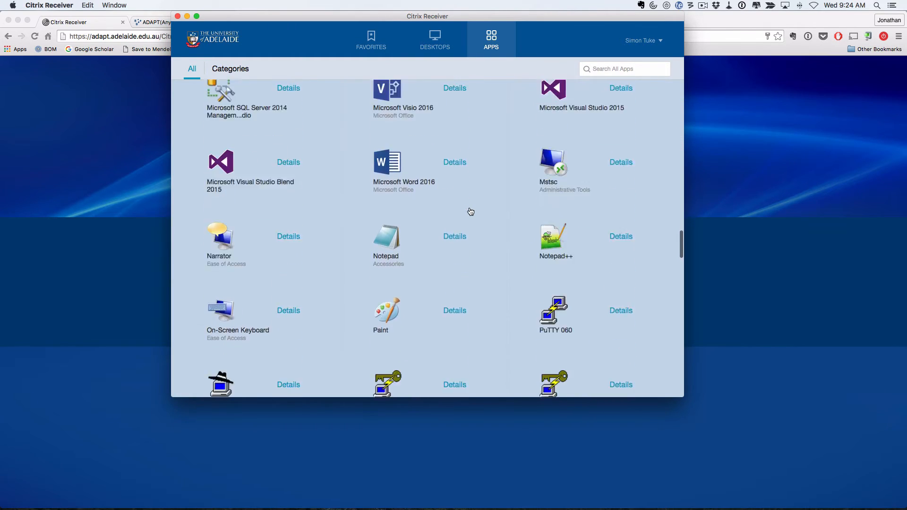
scroll(470, 211, down, 15)
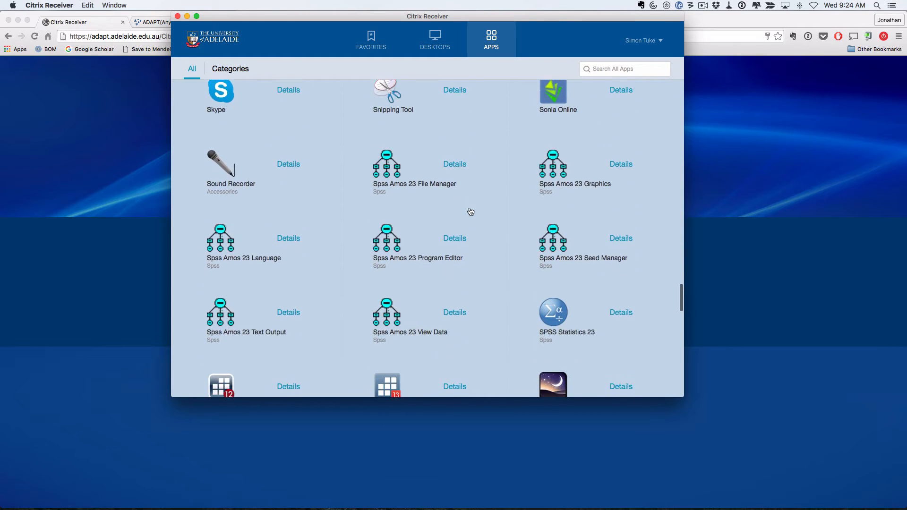
scroll(469, 205, down, 15)
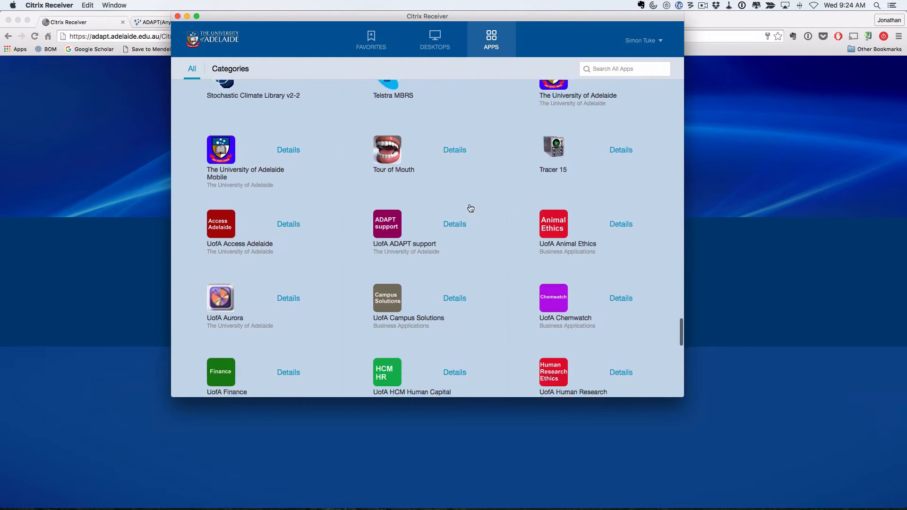
scroll(470, 206, down, 5)
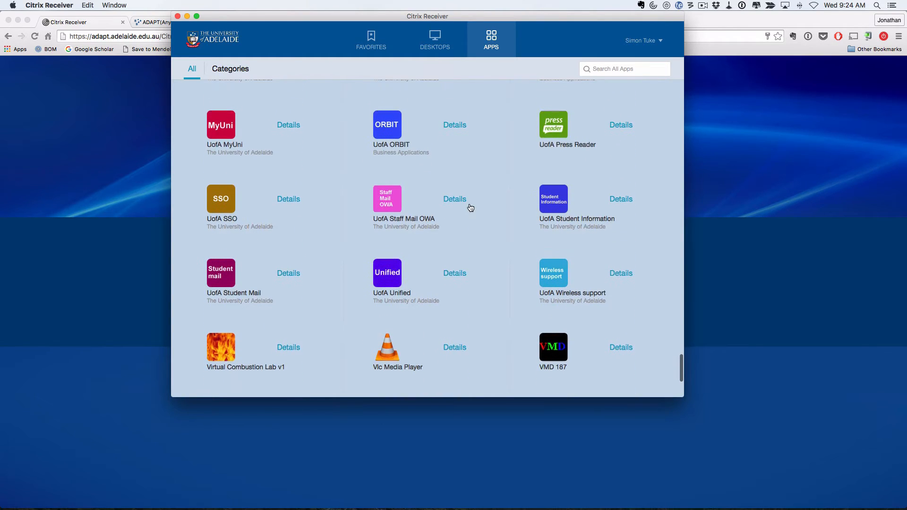
scroll(471, 208, up, 20)
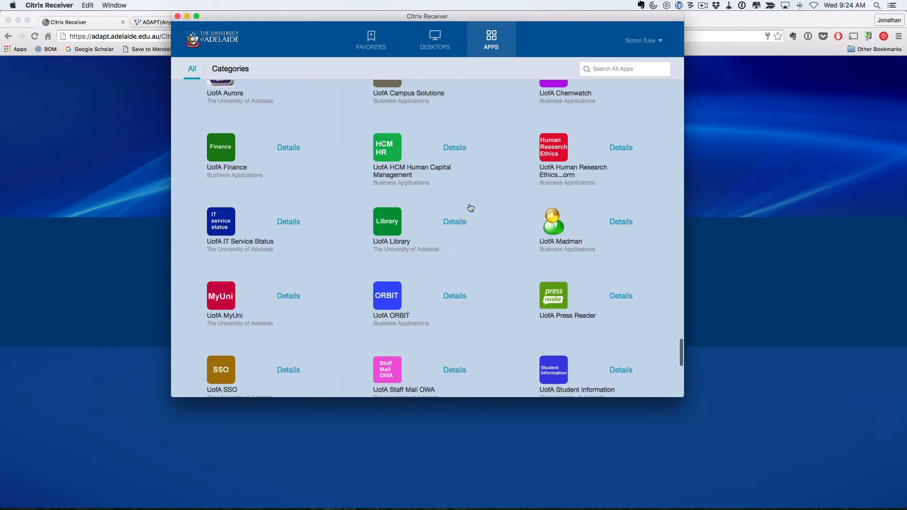
scroll(470, 208, up, 5)
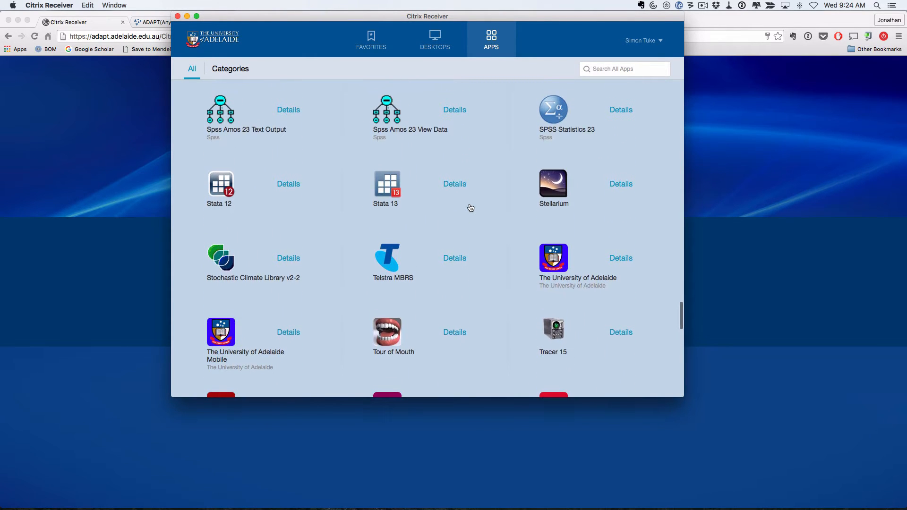
scroll(470, 206, up, 2)
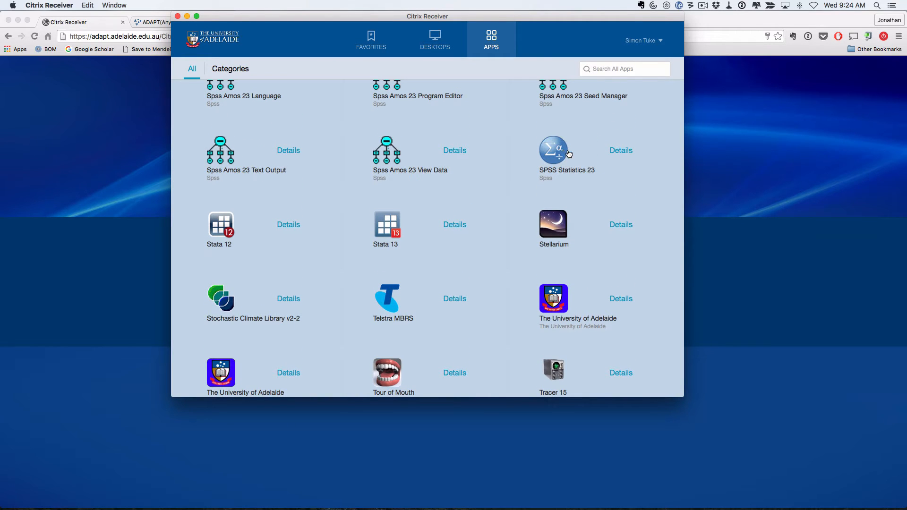
- Add SPSS Statistics 23 to favourites and show the Desktops list
click(620, 150)
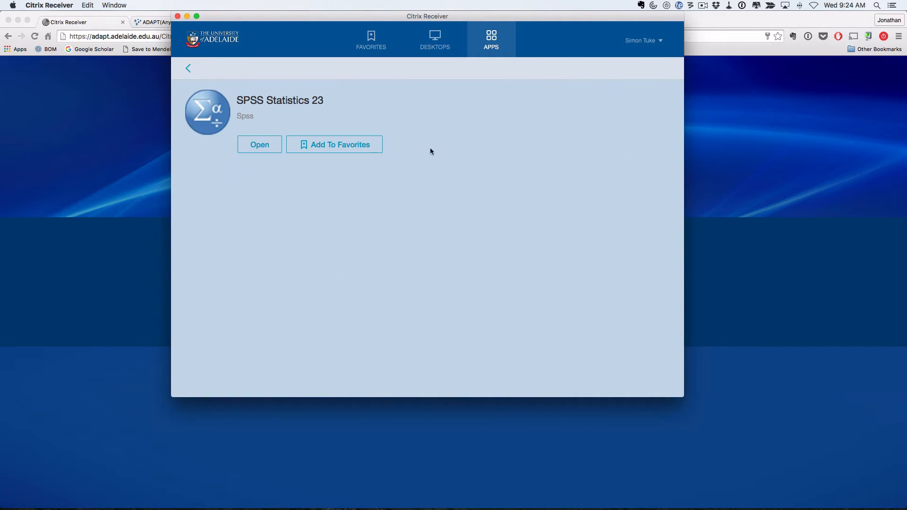
click(308, 146)
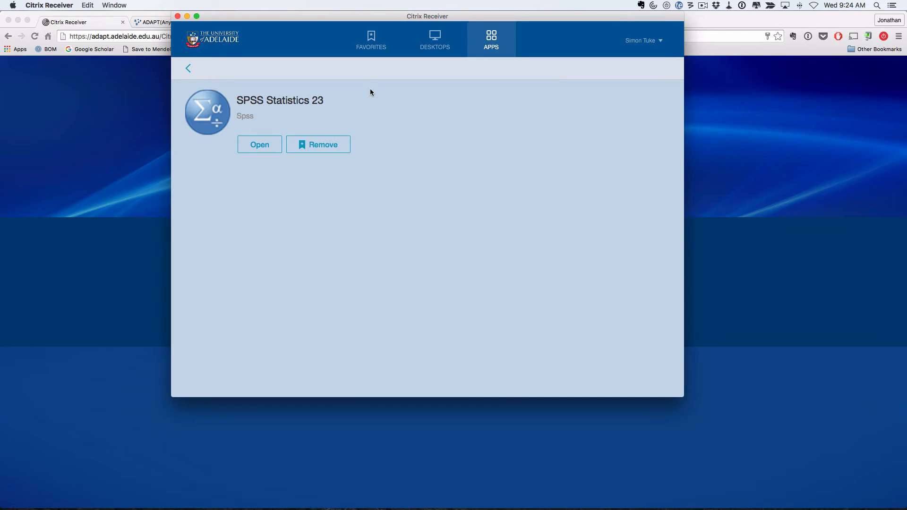
click(435, 40)
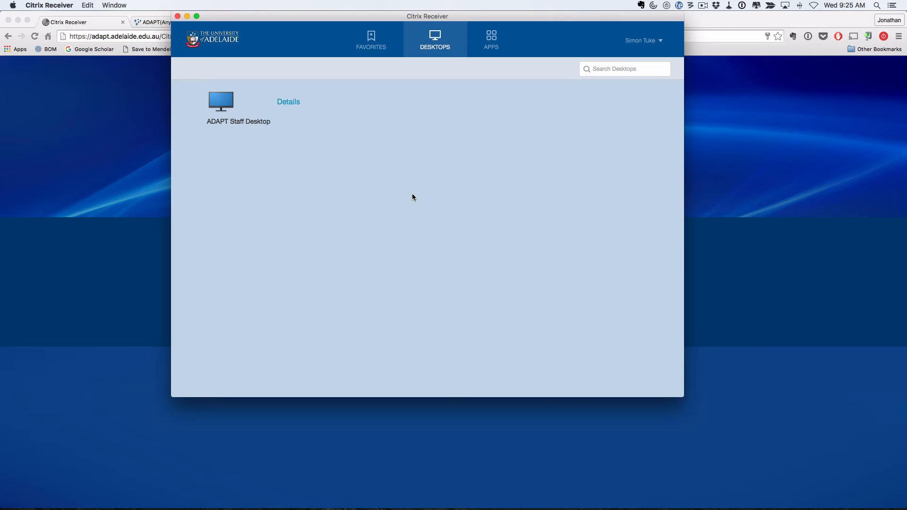
- Add ADAPT Staff Desktop to favourites, then launch Microsoft Excel 2016 from Favorites
click(289, 102)
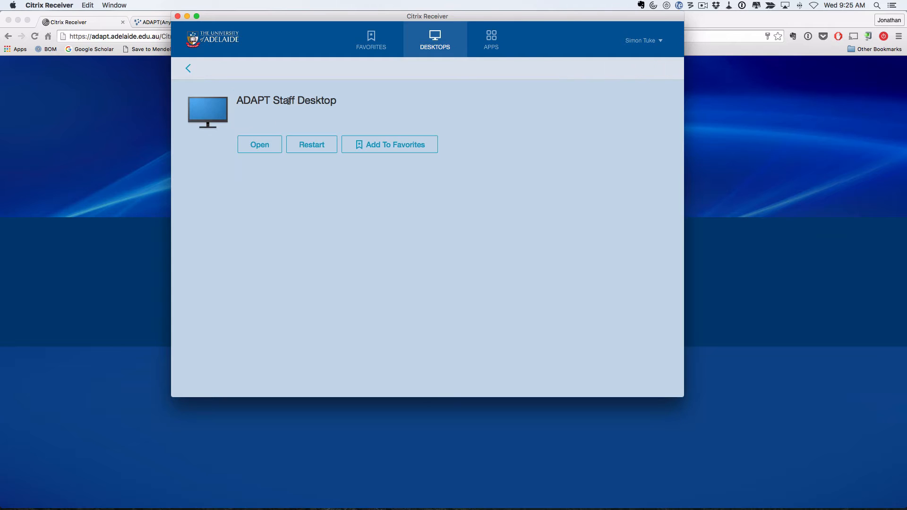
click(390, 147)
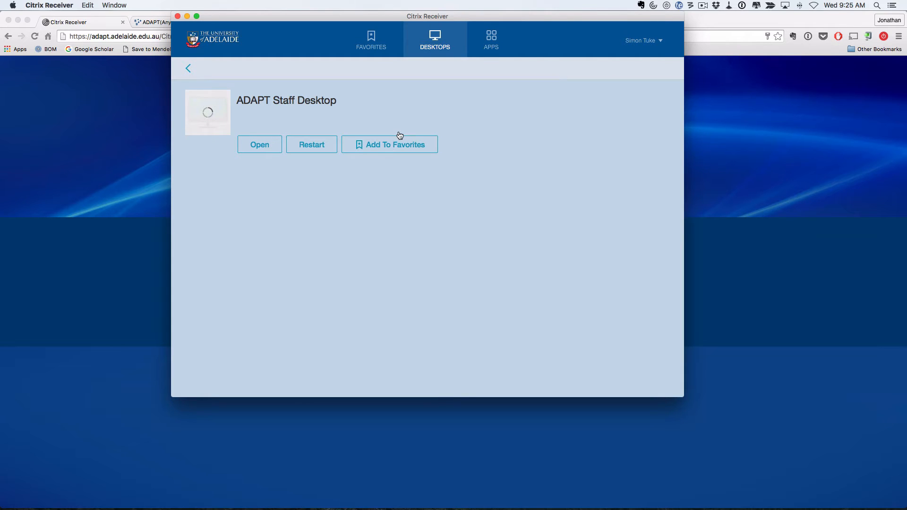
click(376, 37)
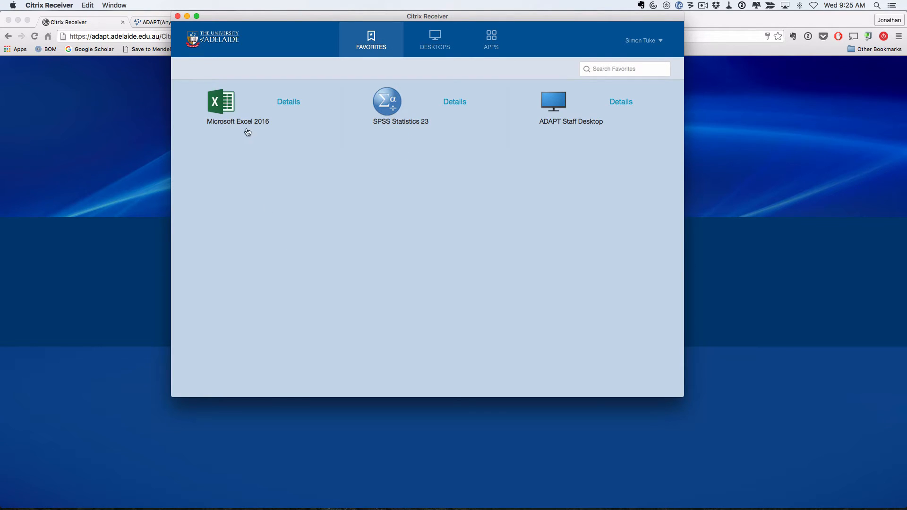
click(219, 103)
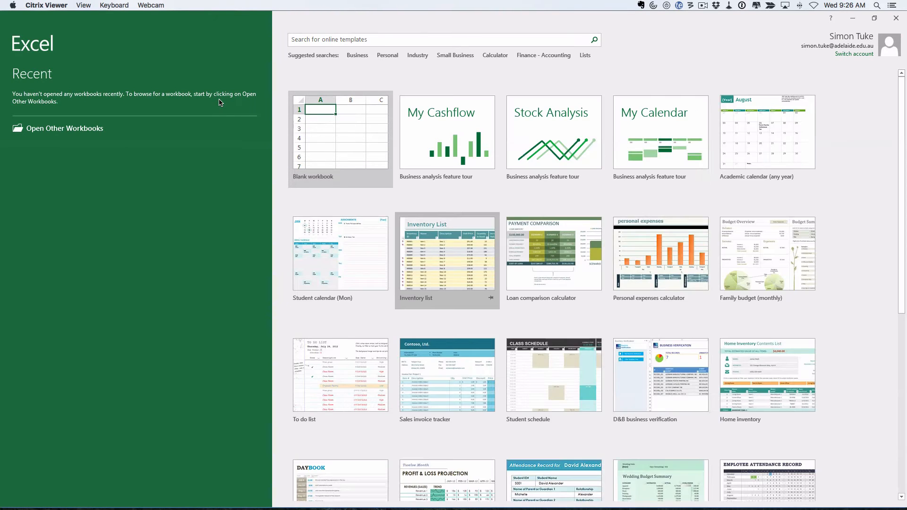
- Create a new blank workbook, Book1, from the Excel start screen
click(339, 137)
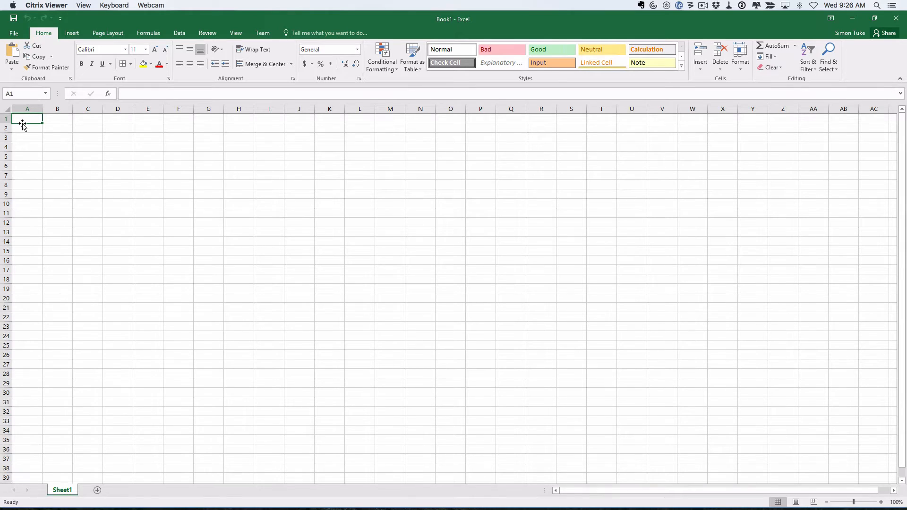
drag(26, 119, 362, 124)
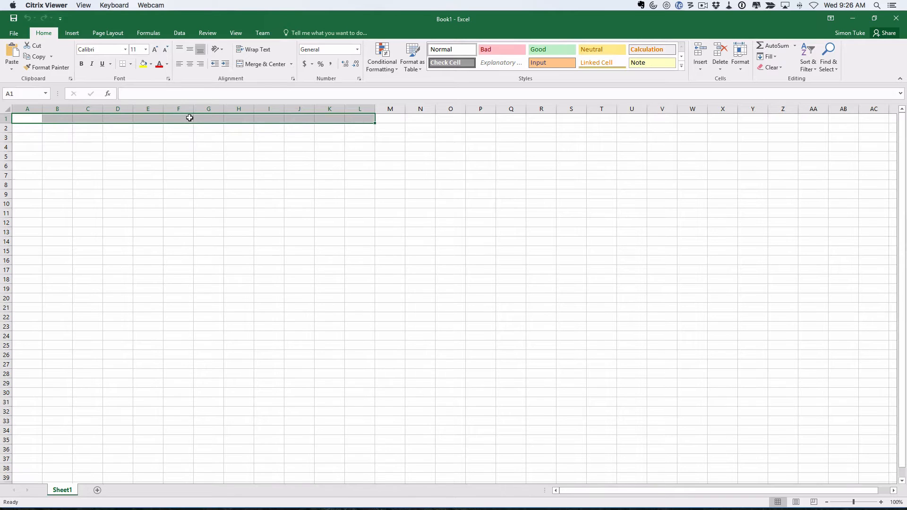
drag(177, 117, 168, 375)
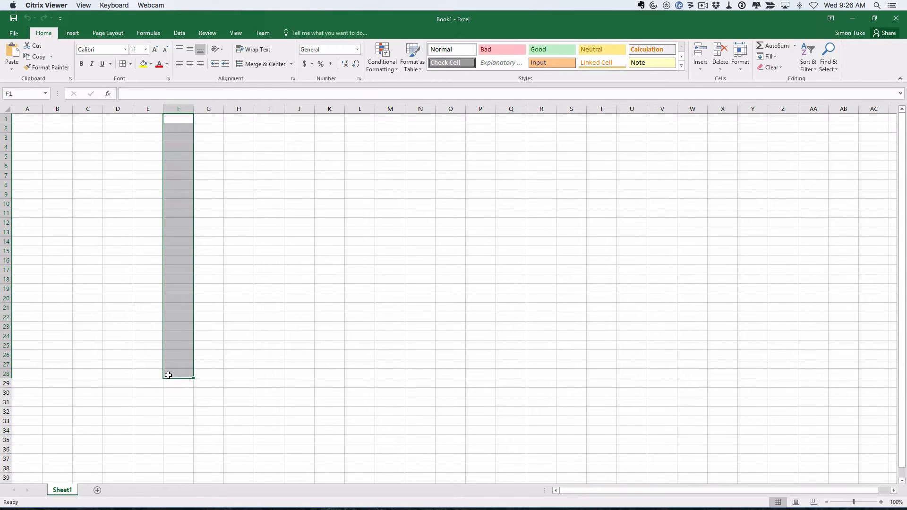
- Use Alfred to browse Dropbox/SPI2016S1/practicals and open SPI1.pdf in Preview
key(alt+space)
text(drop)
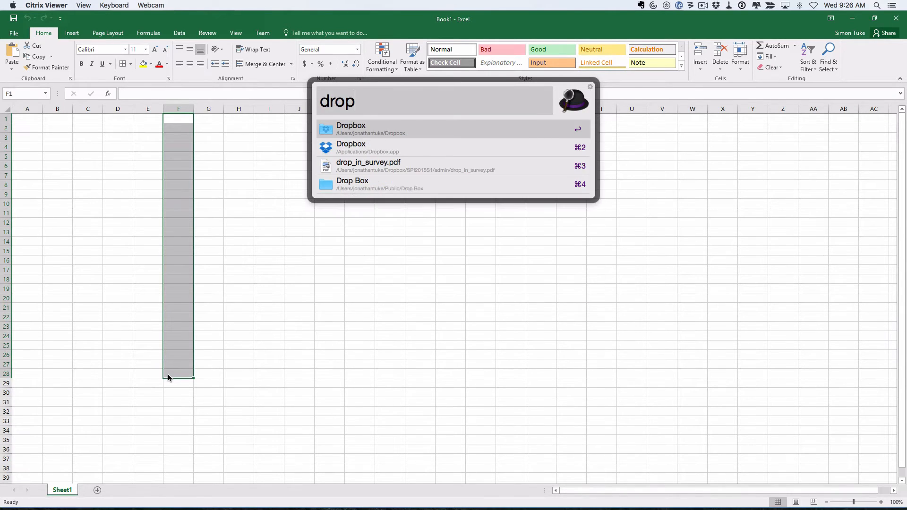
key(Tab)
text(spi)
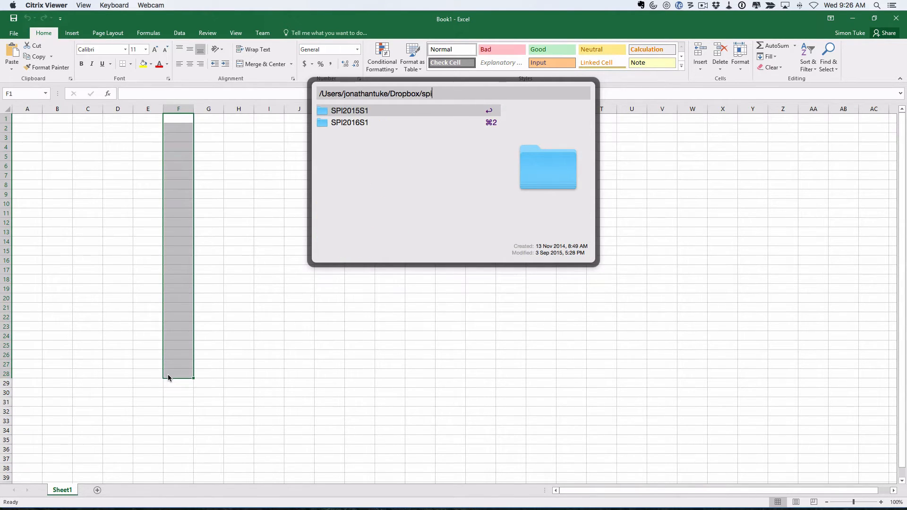
key(Down)
key(Tab)
text(p)
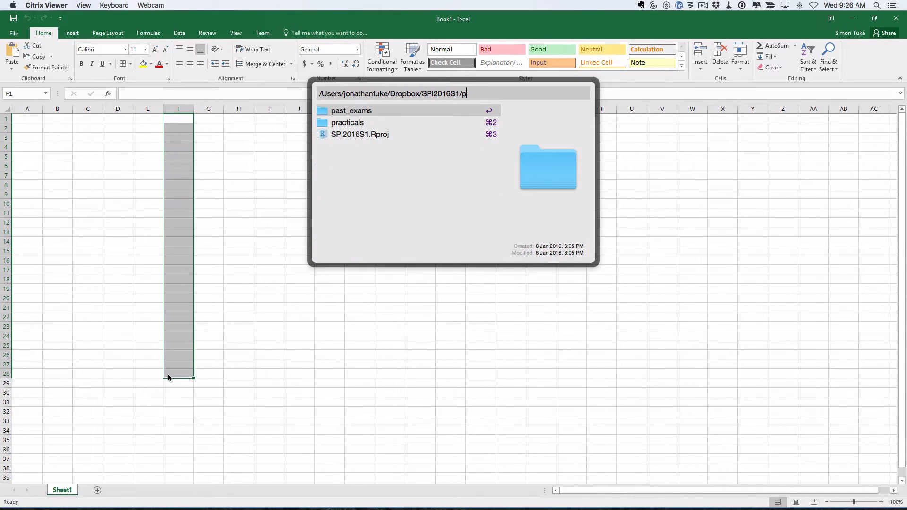
key(Down)
key(Tab)
key(Down)
key(Down)
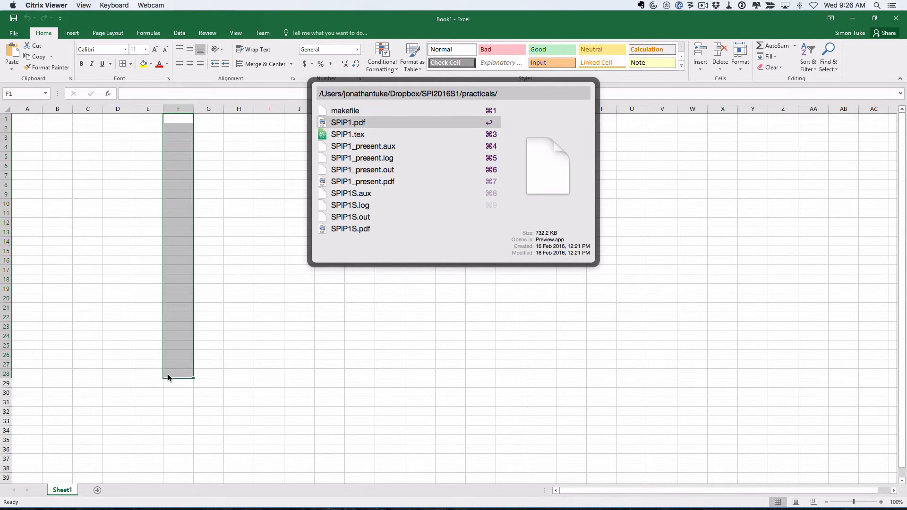
key(Up)
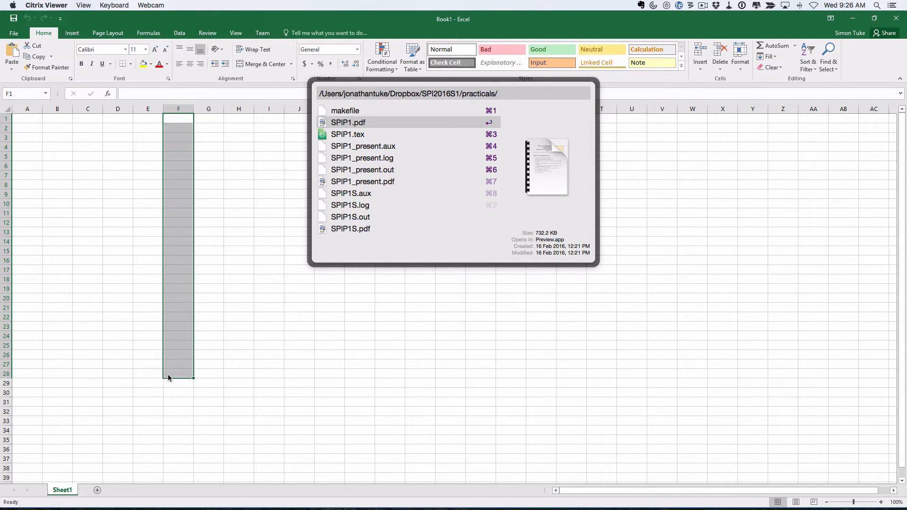
key(Return)
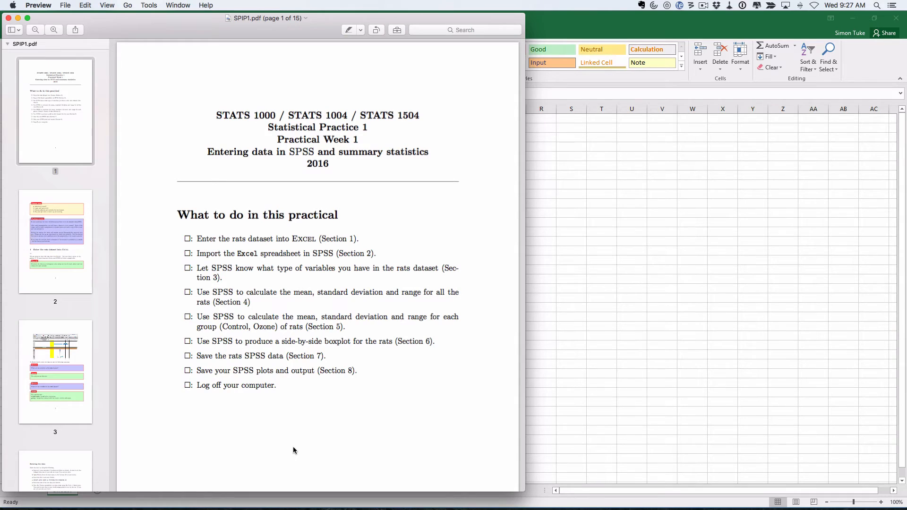
- Scroll SPI1.pdf down to page 15's rats data table
scroll(316, 285, down, 20)
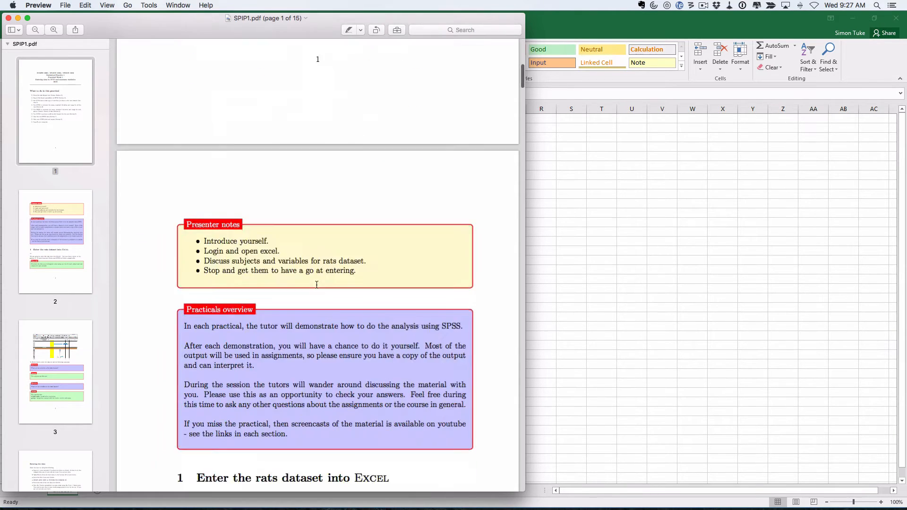
scroll(317, 284, down, 20)
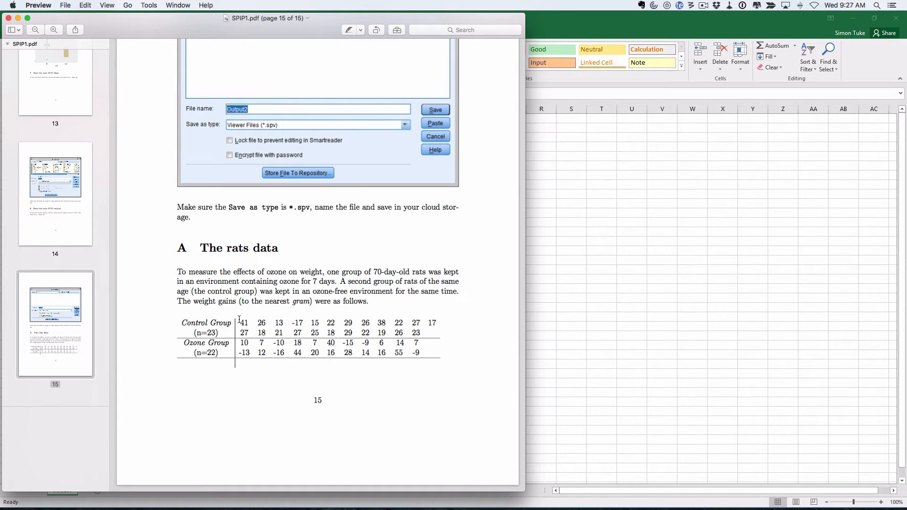
drag(239, 323, 250, 322)
mouse_move(258, 323)
mouse_down()
mouse_move(277, 322)
mouse_move(265, 320)
mouse_up()
drag(292, 322, 305, 323)
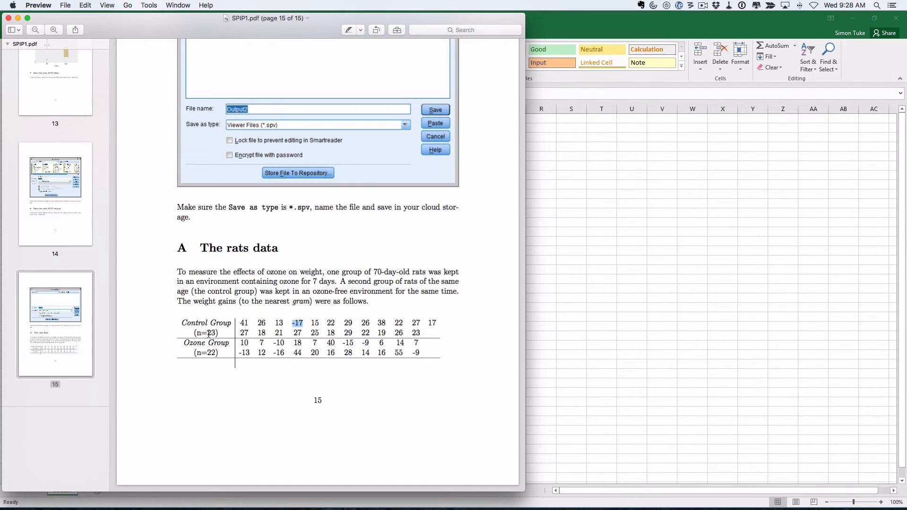
drag(197, 333, 218, 333)
drag(240, 344, 338, 360)
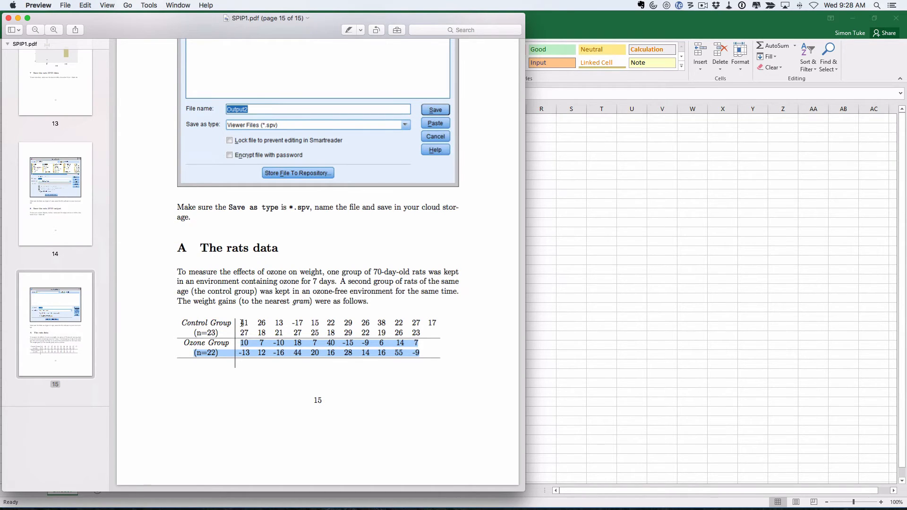
drag(239, 323, 245, 323)
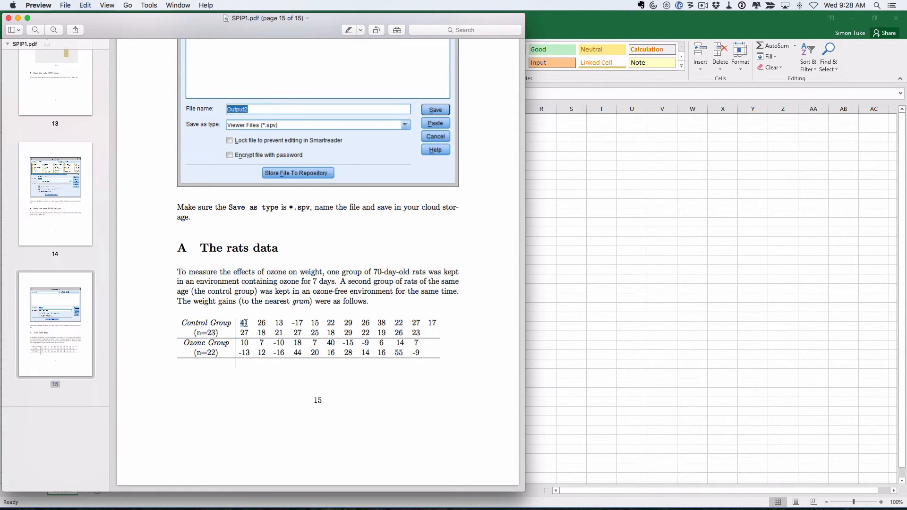
drag(181, 324, 224, 325)
- Enter the heading 'Control grp' in A1 with 41 and 26 below it
click(615, 178)
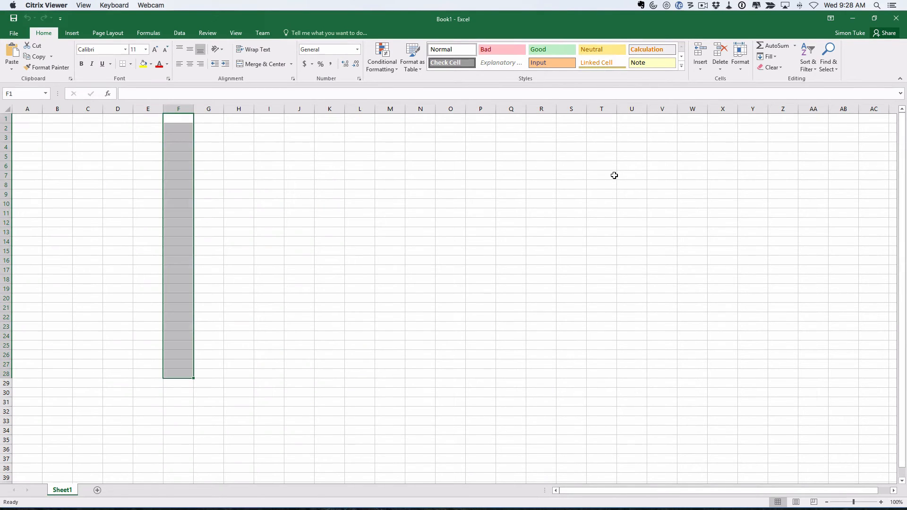
click(22, 119)
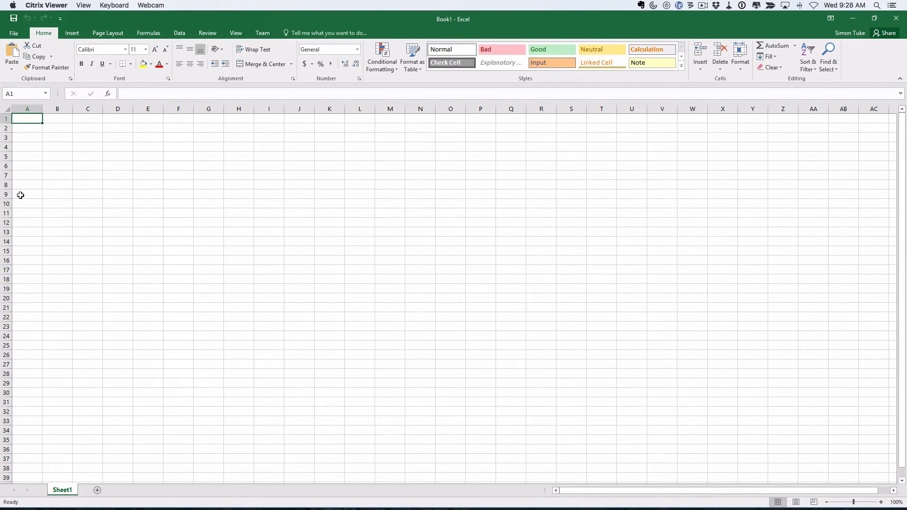
mouse_move(18, 124)
mouse_down()
mouse_move(16, 339)
mouse_move(27, 119)
mouse_up()
text(41)
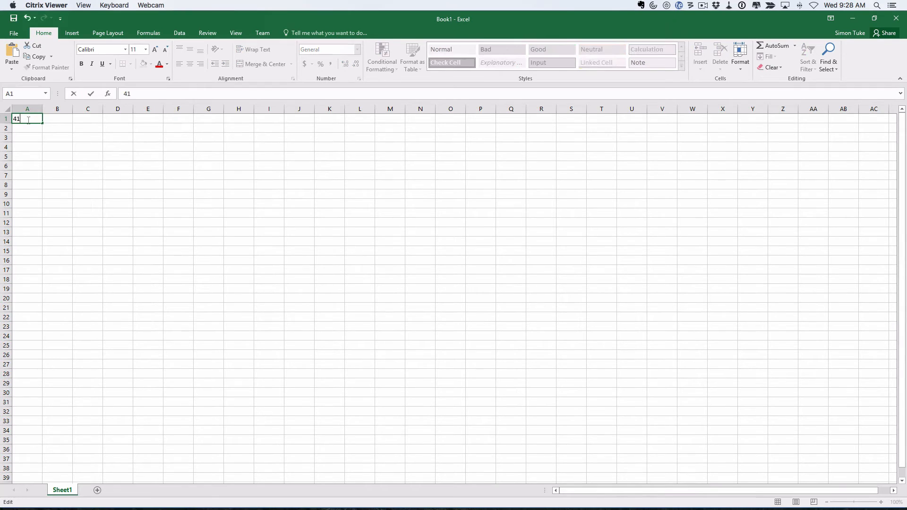
key(BackSpace)
key(BackSpace)
text(Gr)
key(BackSpace)
key(BackSpace)
text(Control grp)
key(Return)
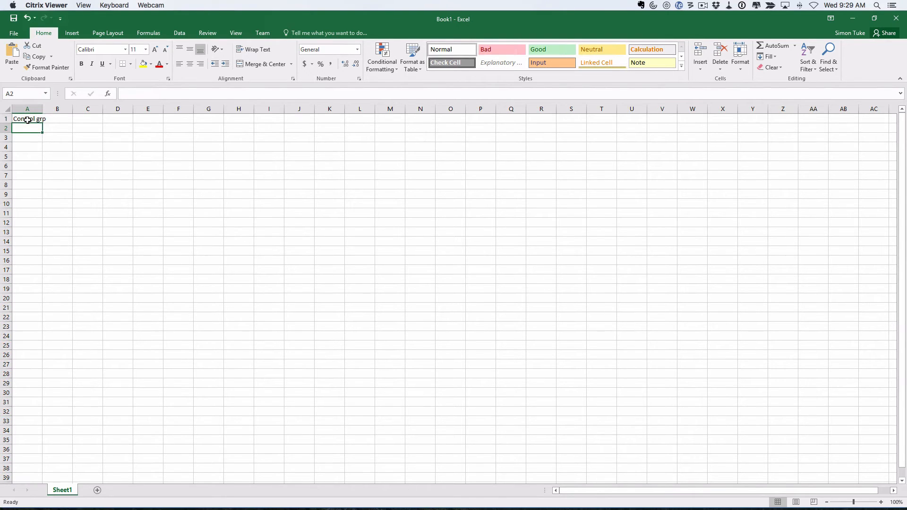
text(41)
key(Return)
text(26)
key(Tab)
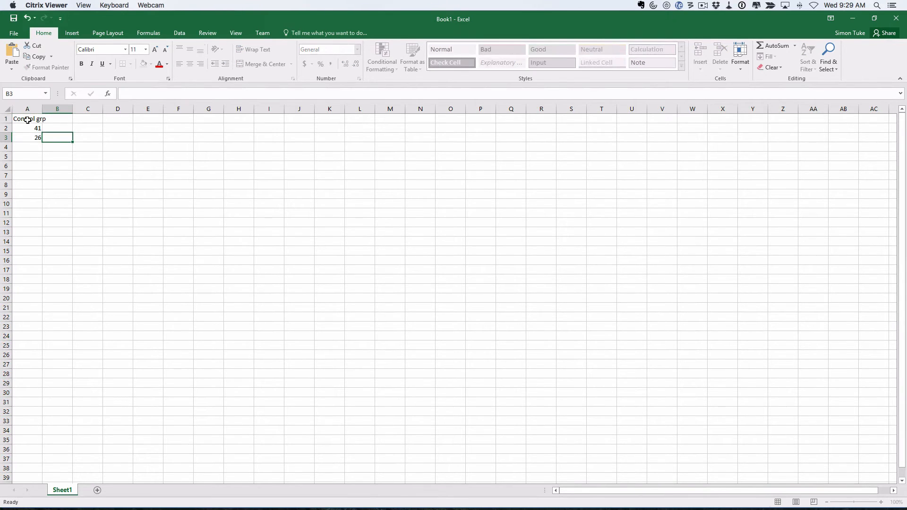
- Enter the heading 'Ozone group' in B1 with 10 and 7 below it
key(Up)
key(Up)
text(Ozone)
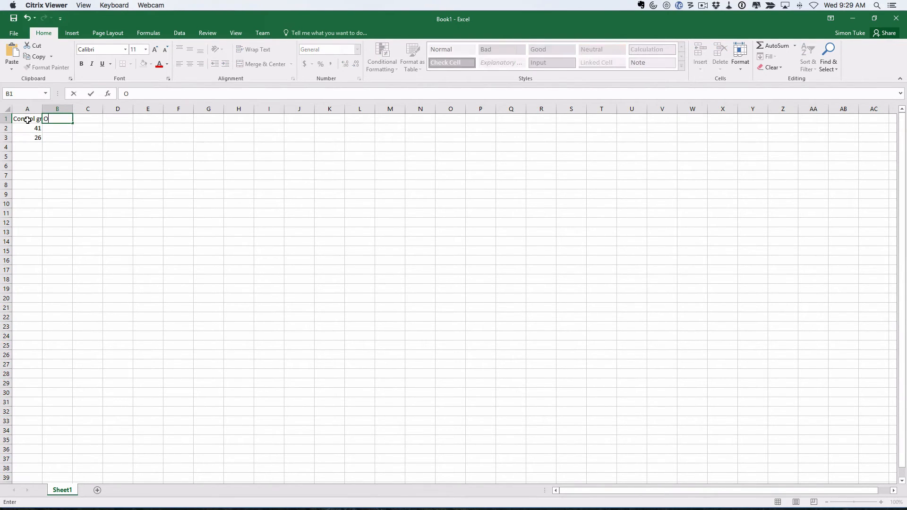
text(oup)
key(Return)
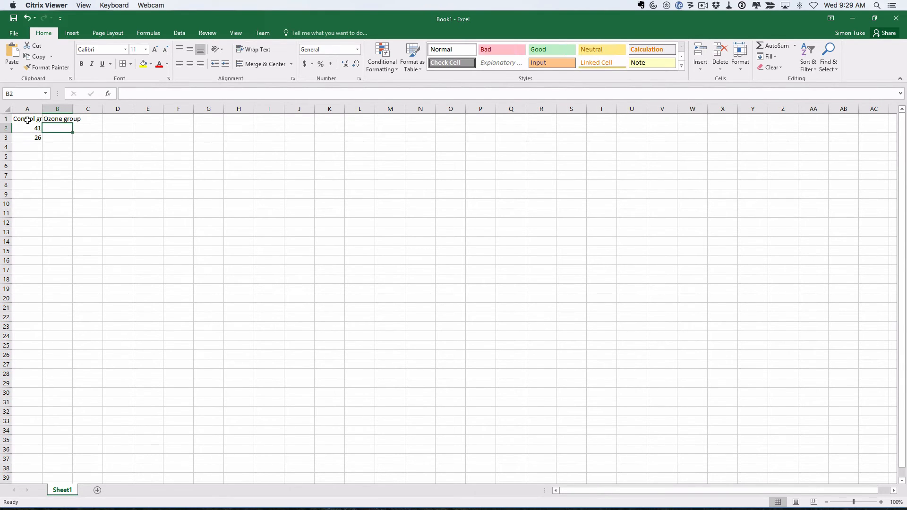
text(10)
key(Return)
text(7)
key(Return)
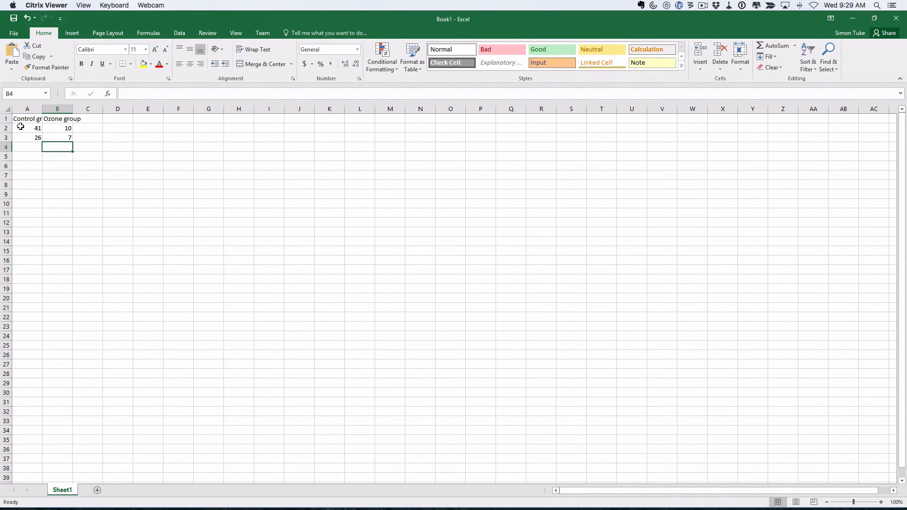
- Select the A1:D6 block, clear a cell, and return to cell A1
drag(19, 129, 66, 127)
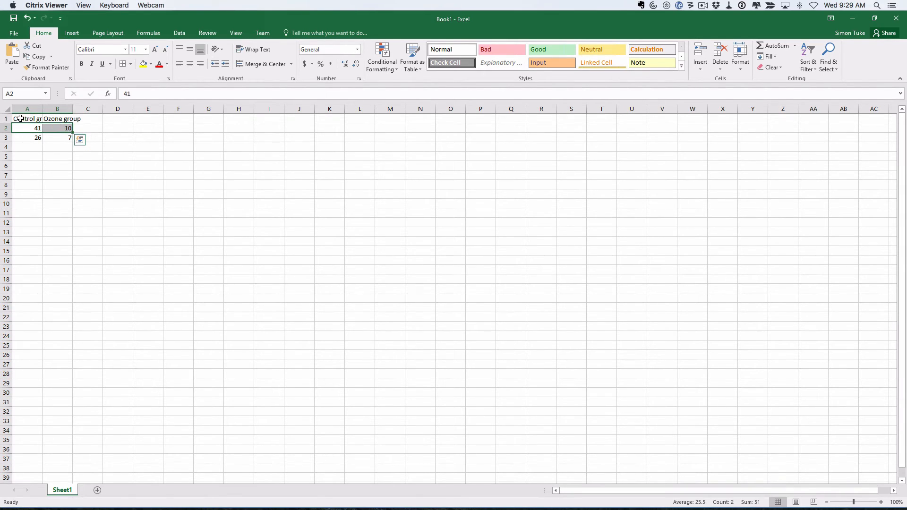
drag(19, 118, 119, 164)
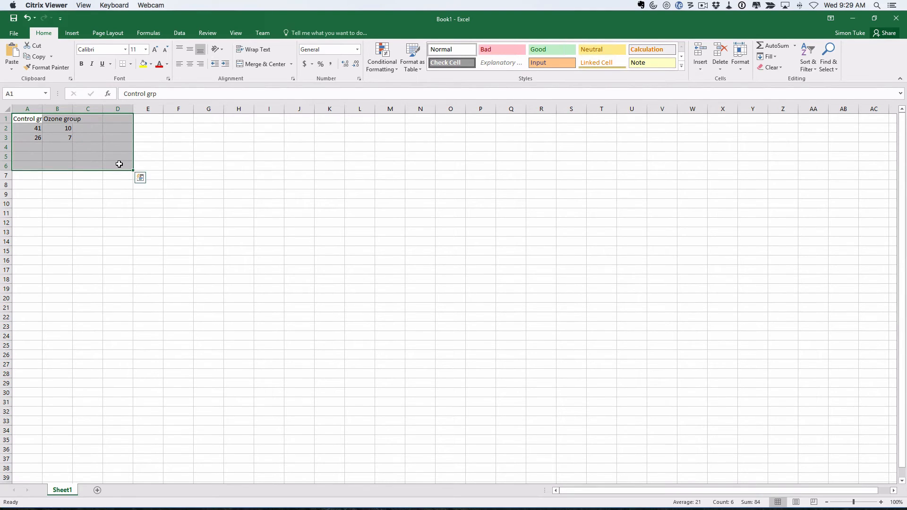
ctrl+click(119, 164)
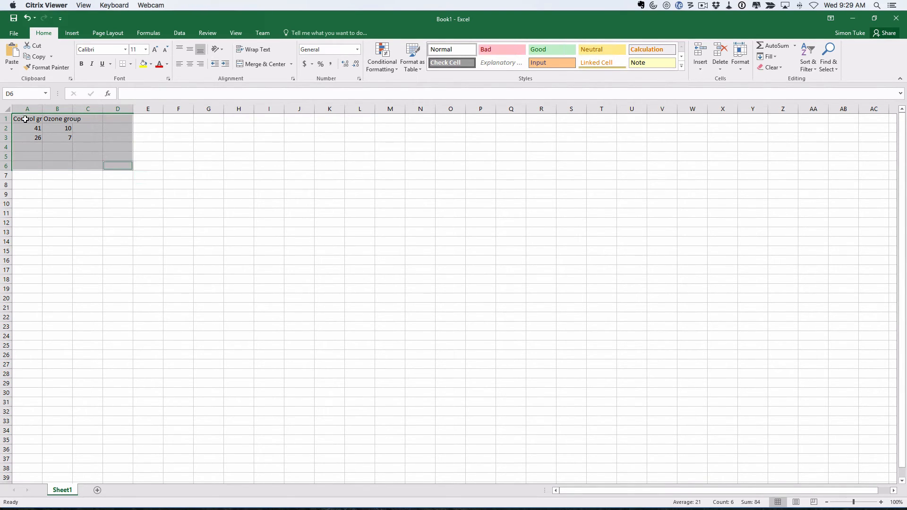
key(BackSpace)
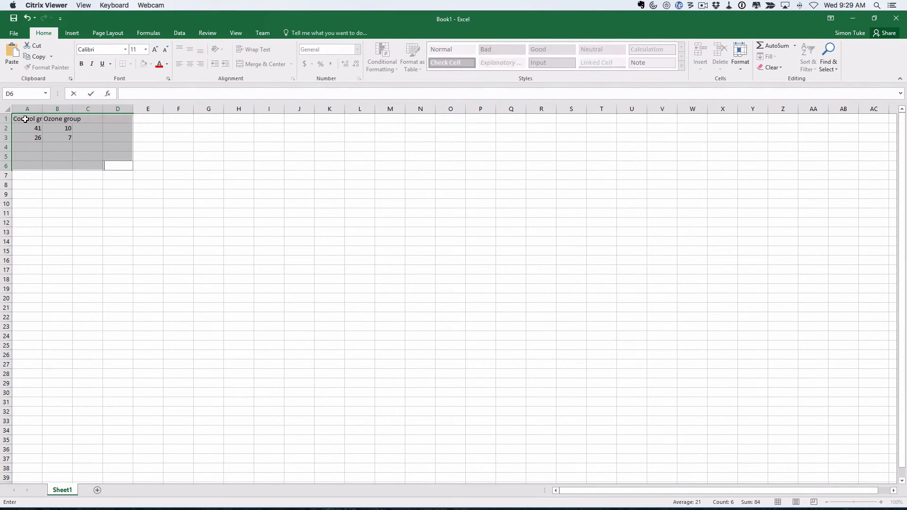
key(Up)
key(Up)
key(Up)
key(Up)
key(Up)
key(Left)
key(Left)
key(Left)
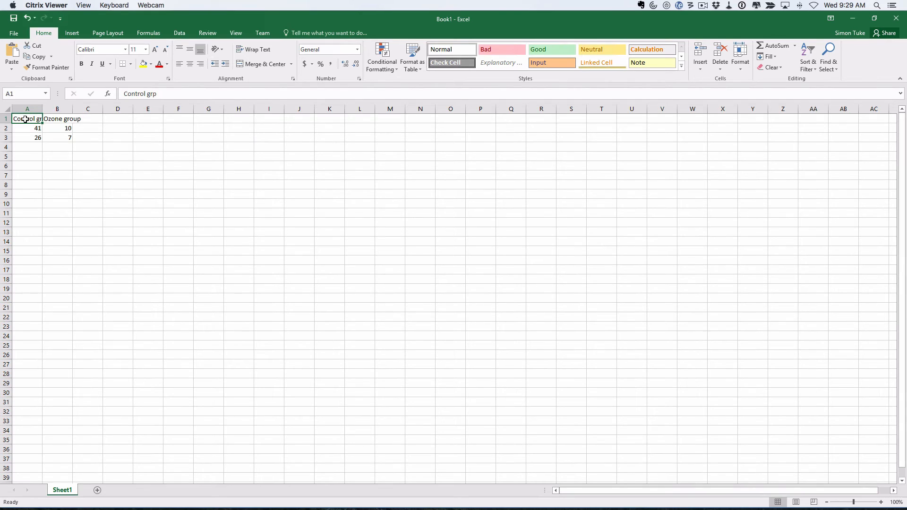
- Head column A 'weight' and column B 'Group'
text(weight)
key(Return)
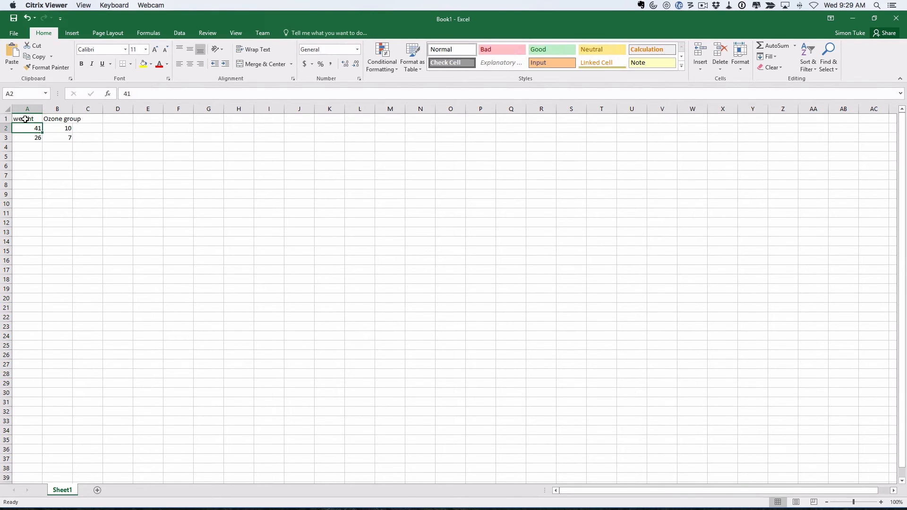
key(Right)
key(Up)
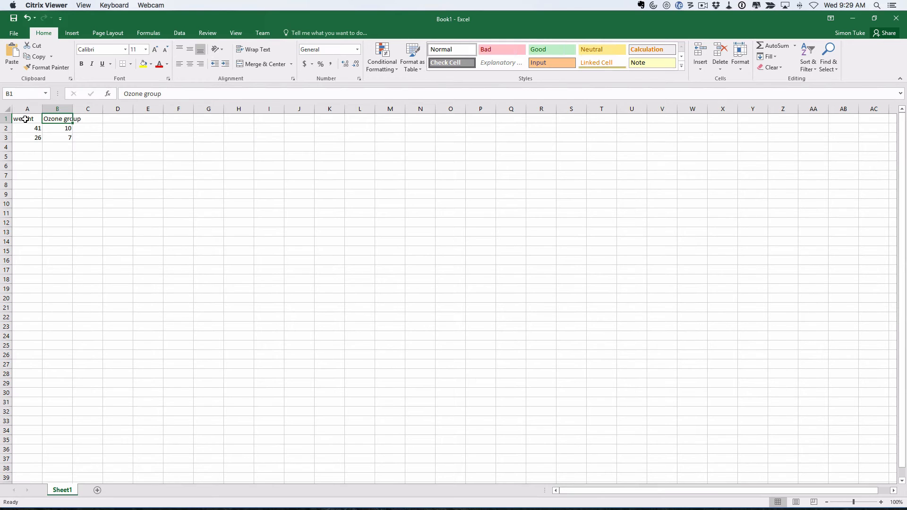
text(Group)
key(Return)
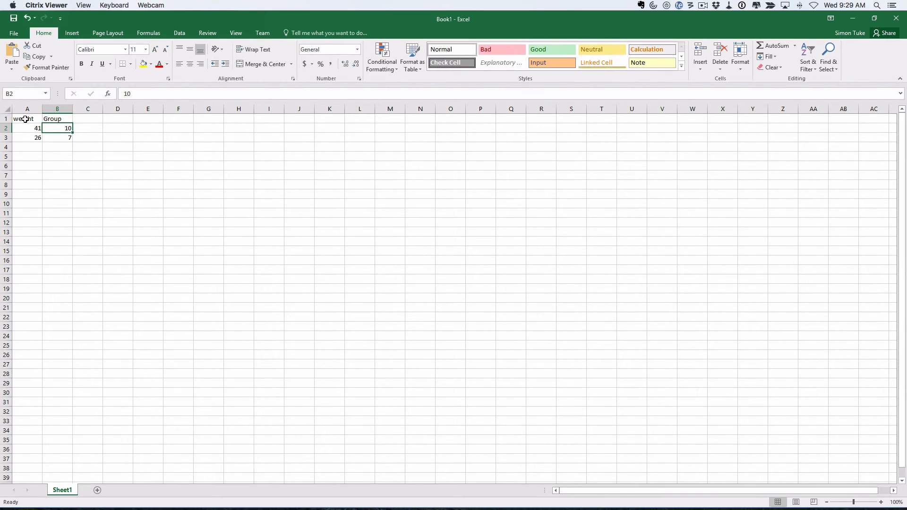
- Label the first rat (weight 41) as control in B2, fixing the misspelling
key(Left)
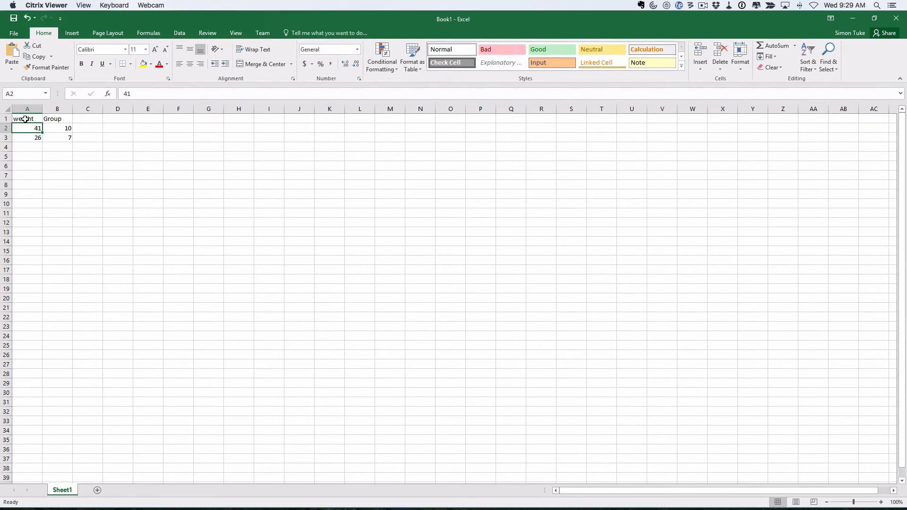
key(Right)
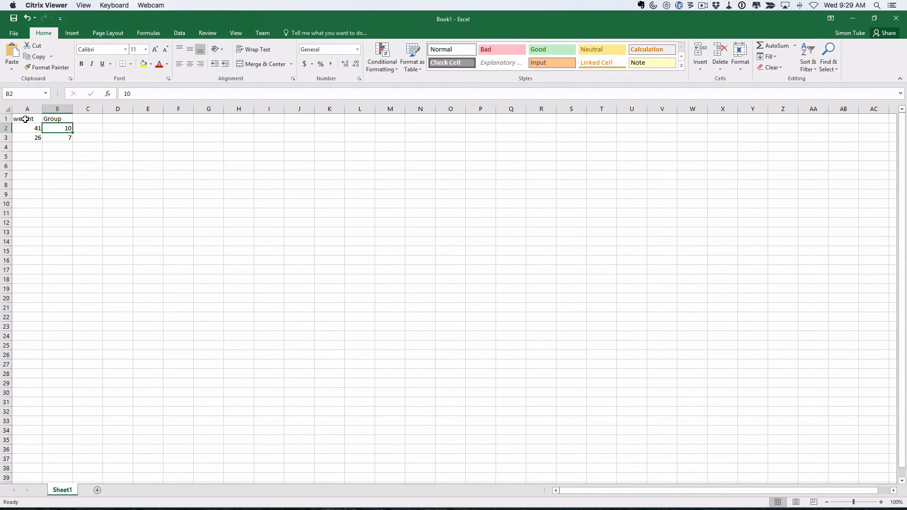
text(contorl)
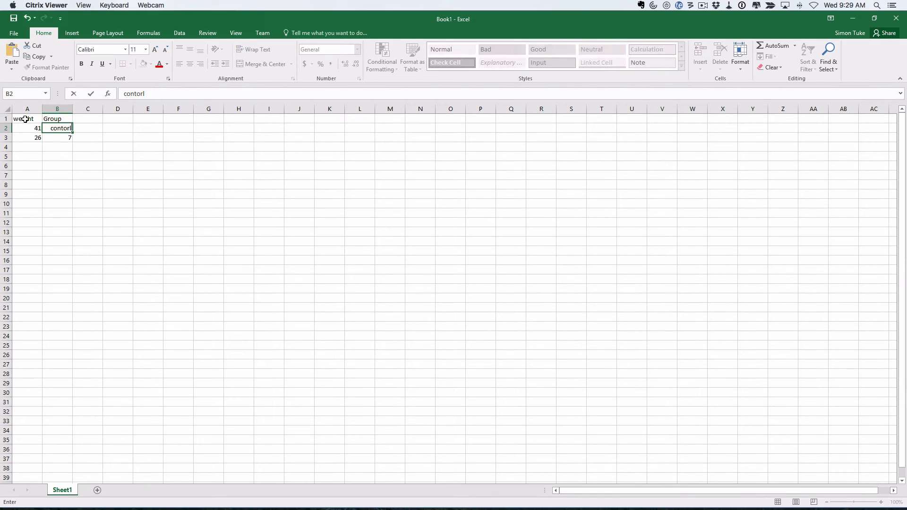
key(BackSpace)
key(BackSpace)
key(BackSpace)
text(rol)
key(Return)
- Enter weight 26 in A3 with 'control' beside it in B3
key(Left)
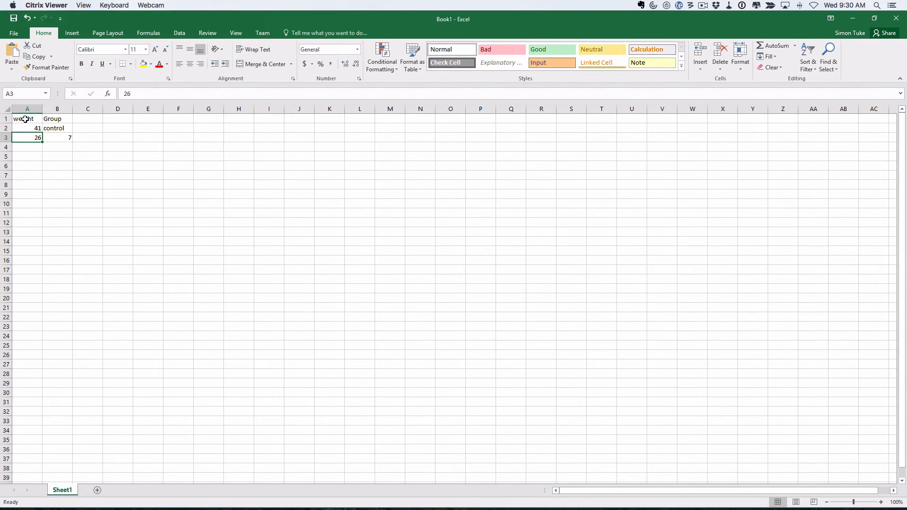
text(26)
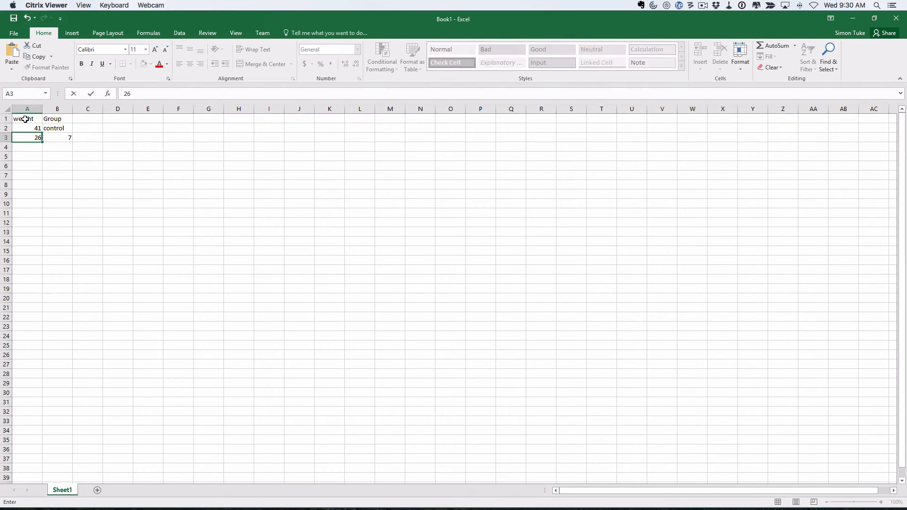
key(Tab)
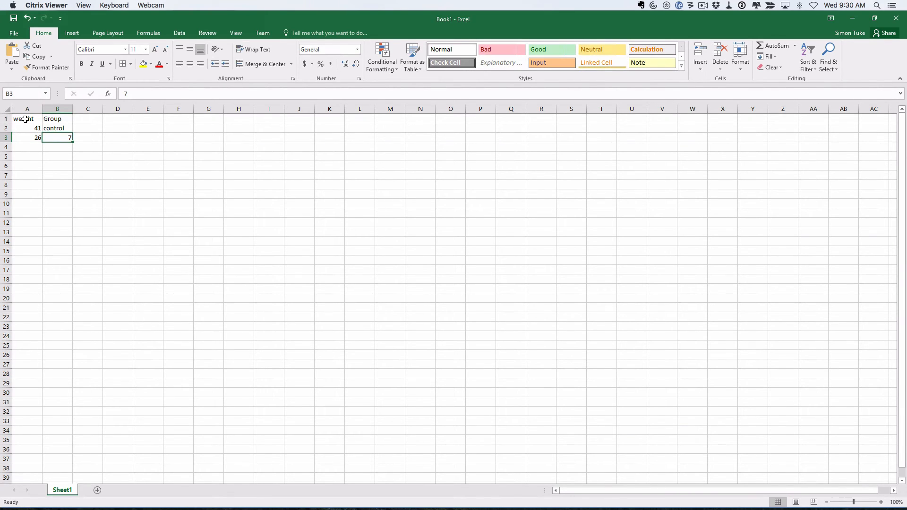
text(control)
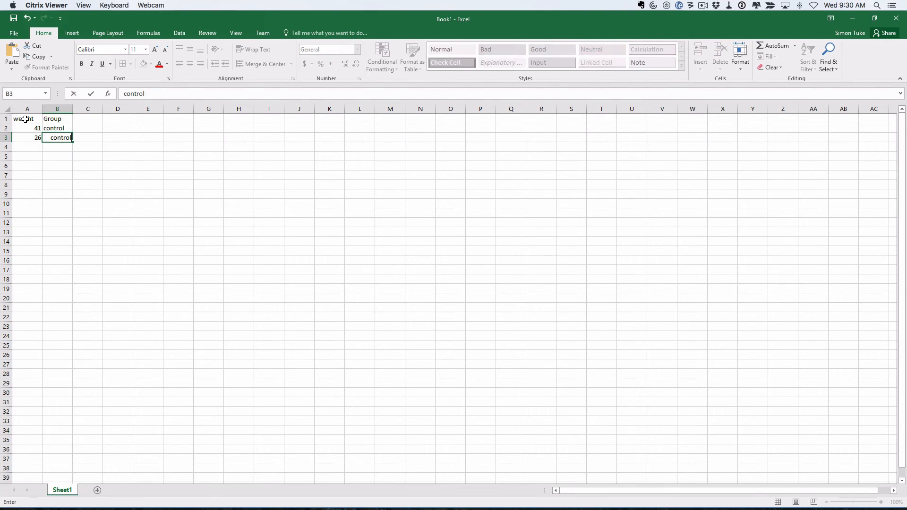
key(Return)
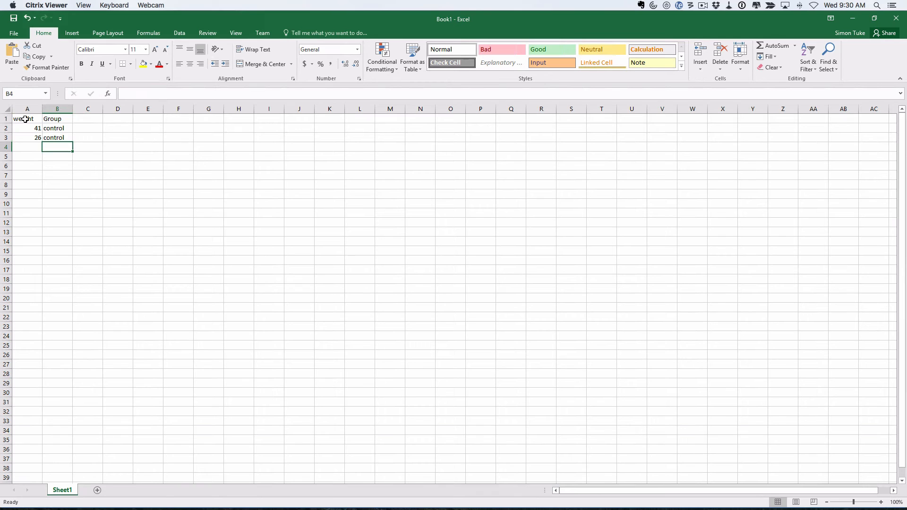
key(super+Tab)
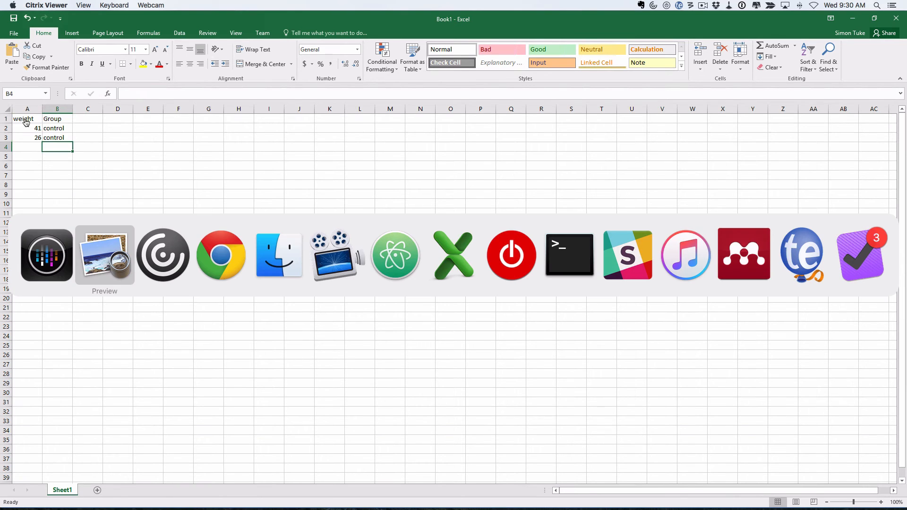
- Start the ozone group in row 25: weight 10 in A25, 'ozone' in B25
key(super+Tab)
key(super+Tab)
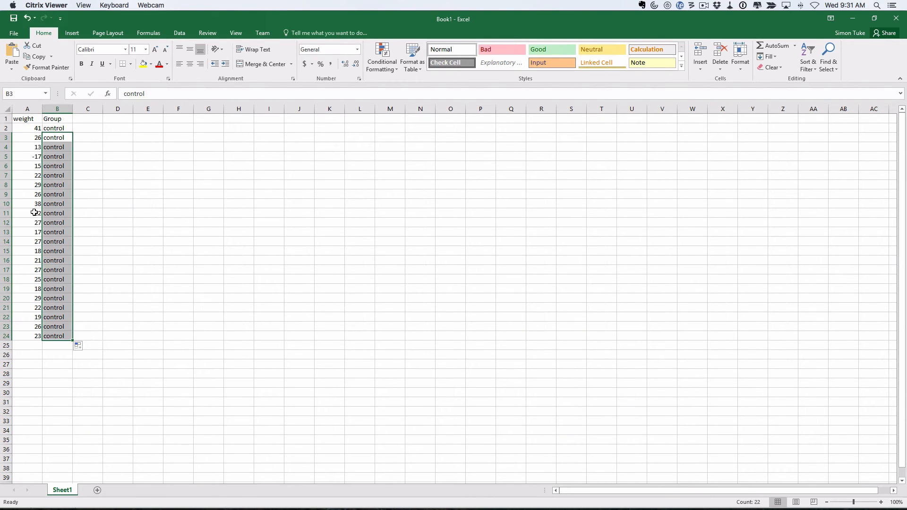
click(31, 342)
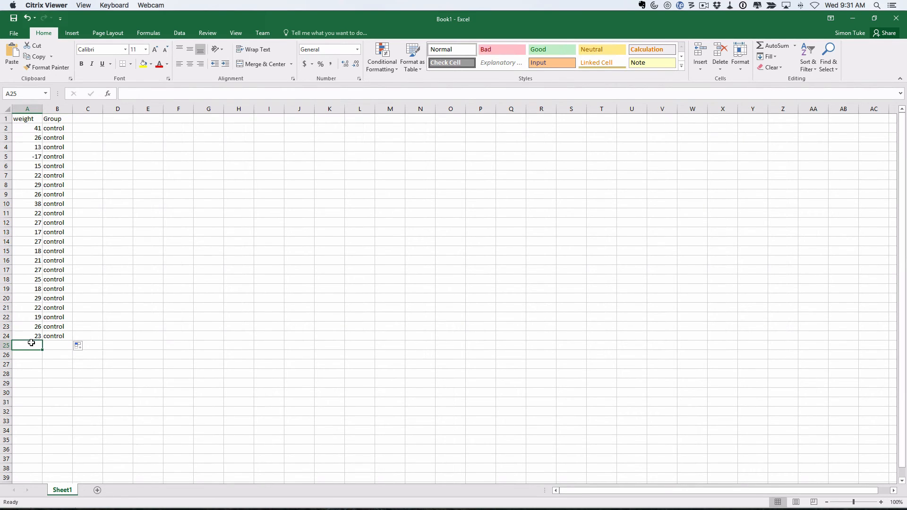
text(10)
key(Tab)
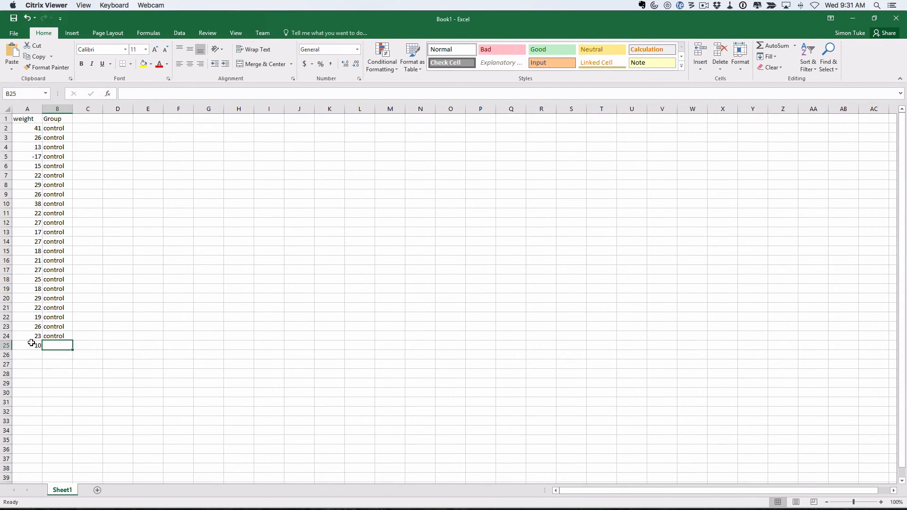
text(ozone)
key(Return)
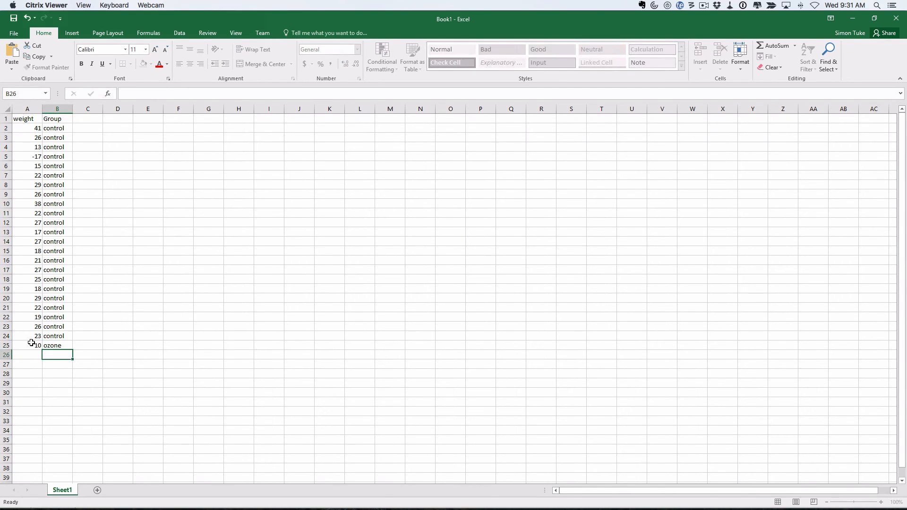
key(Left)
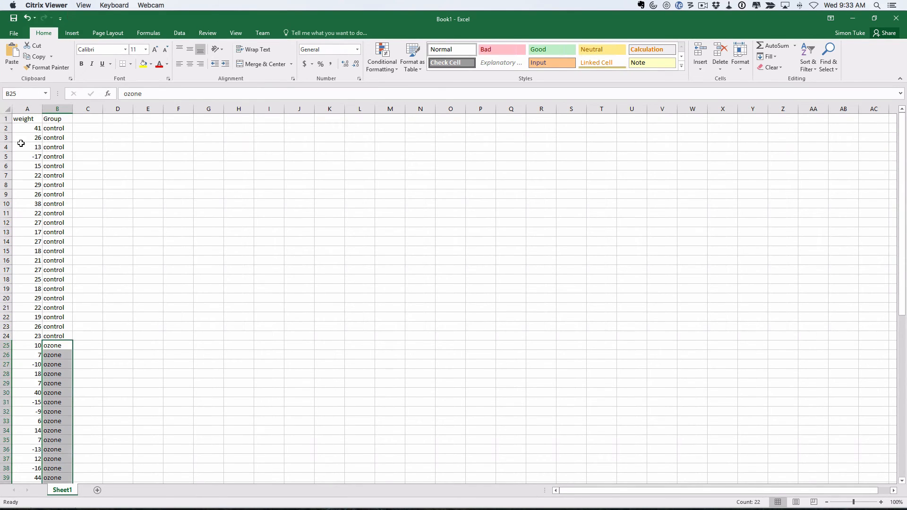
drag(19, 128, 50, 336)
scroll(177, 336, down, 13)
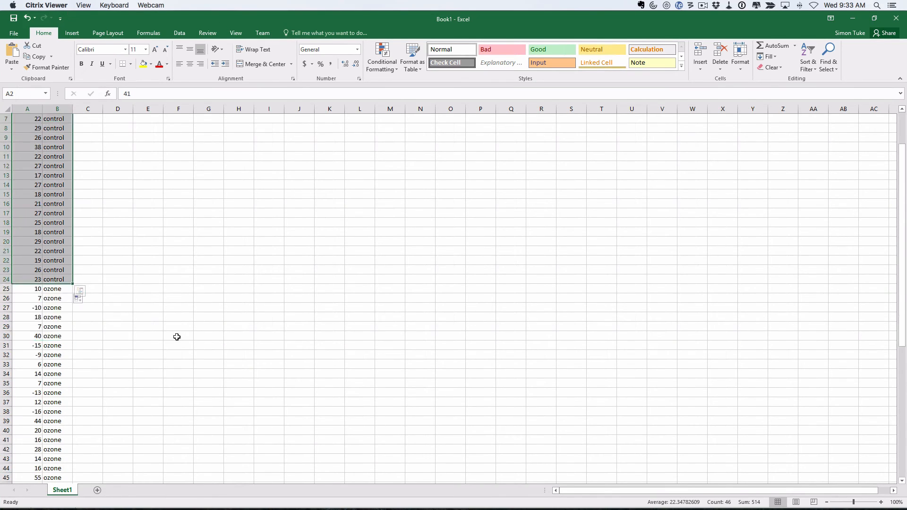
scroll(176, 337, up, 10)
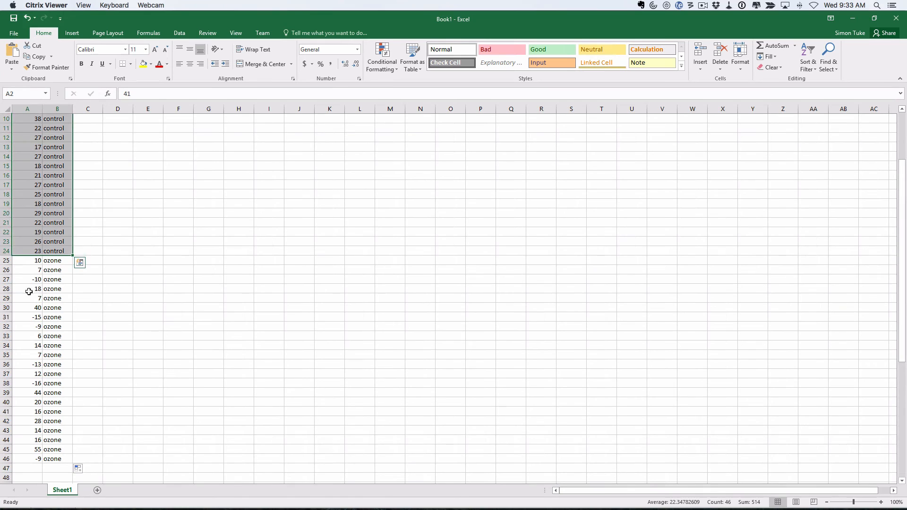
drag(23, 263, 44, 460)
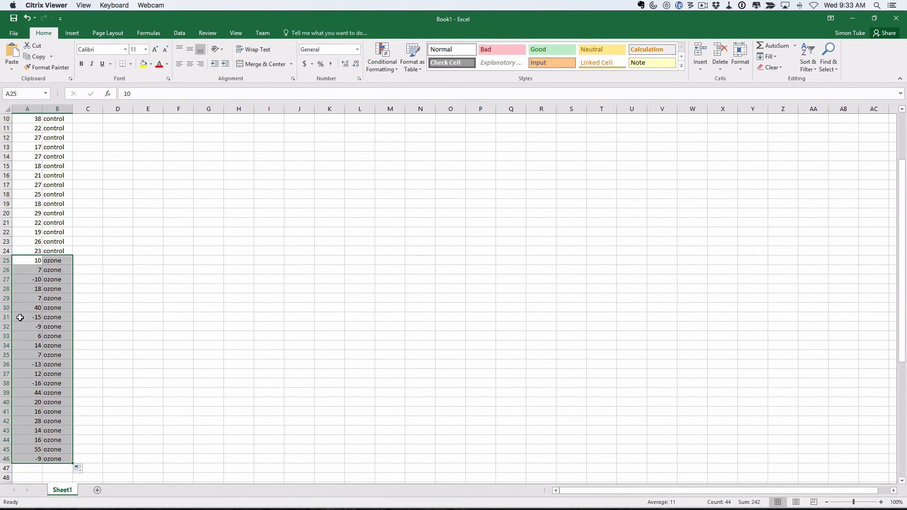
click(22, 262)
drag(23, 262, 57, 262)
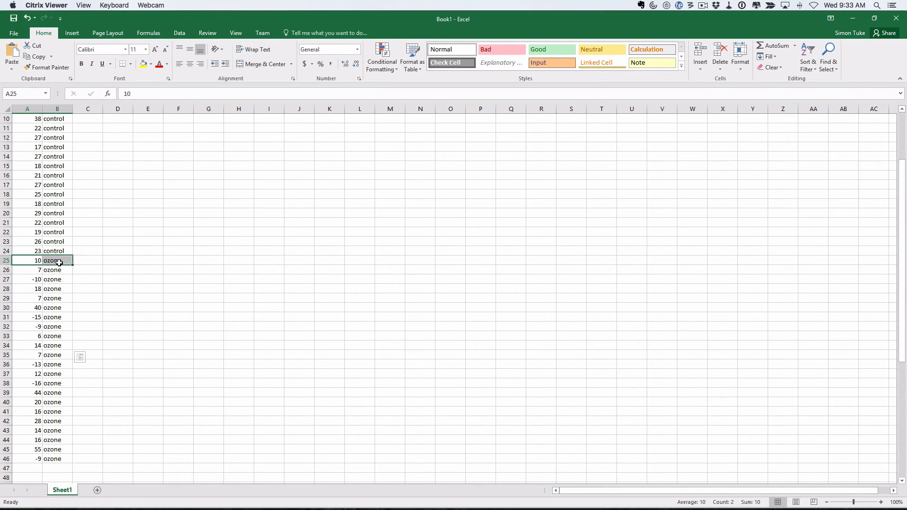
scroll(57, 262, up, 3)
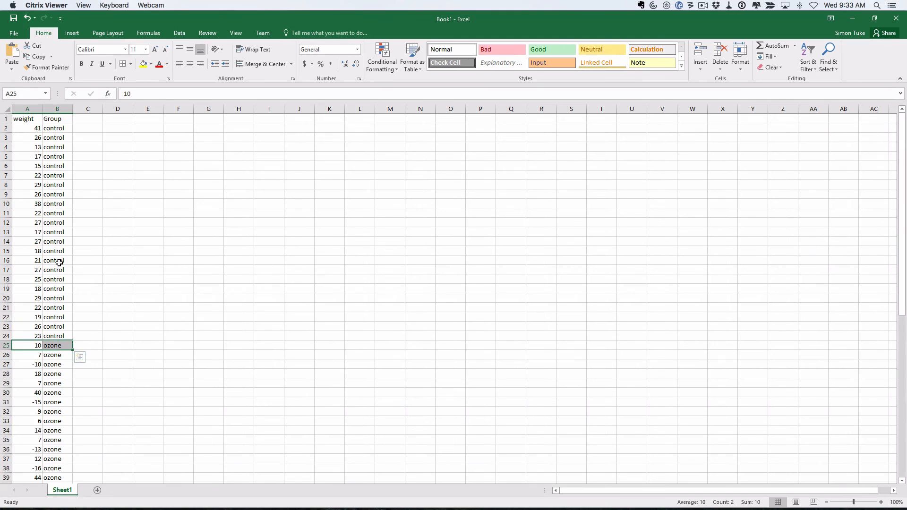
click(27, 108)
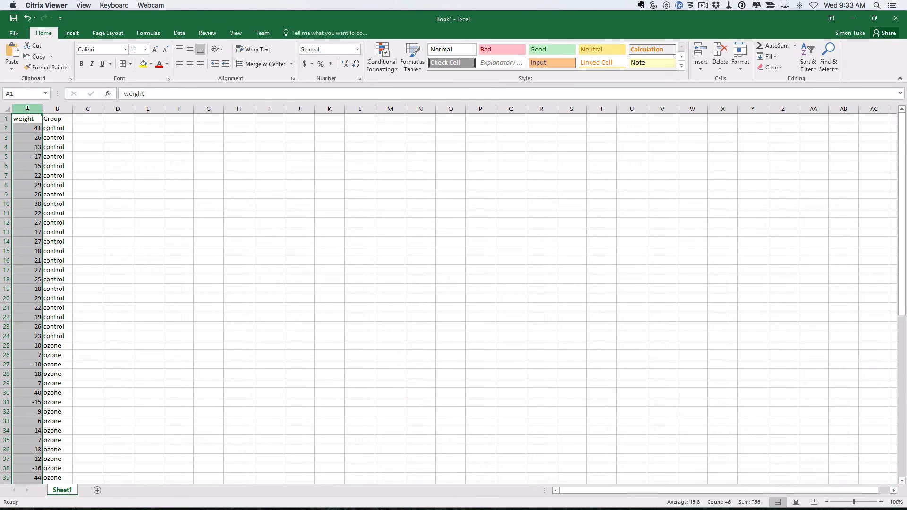
click(57, 108)
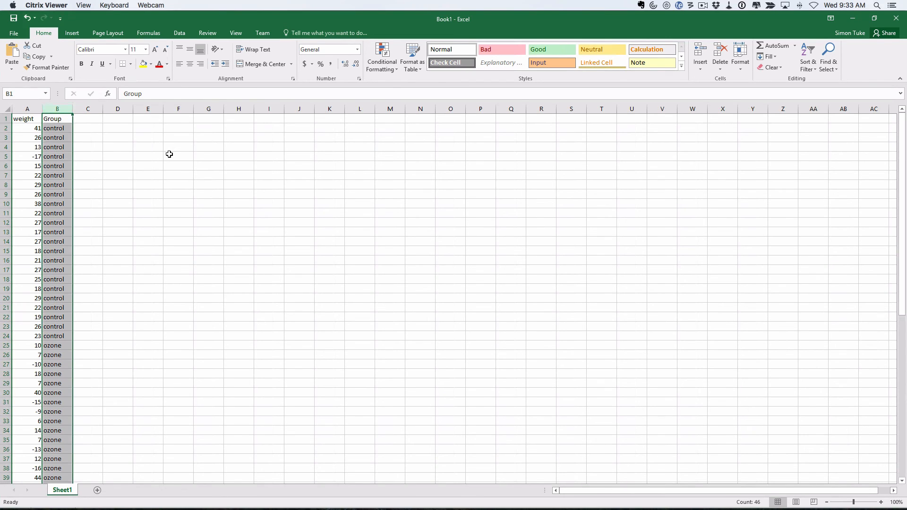
- Begin Save As and browse into the Data folder
click(15, 33)
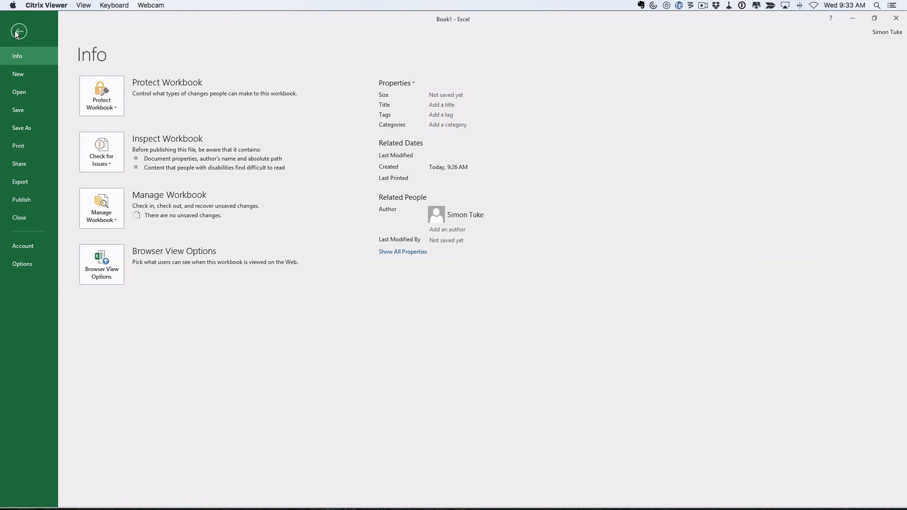
click(19, 129)
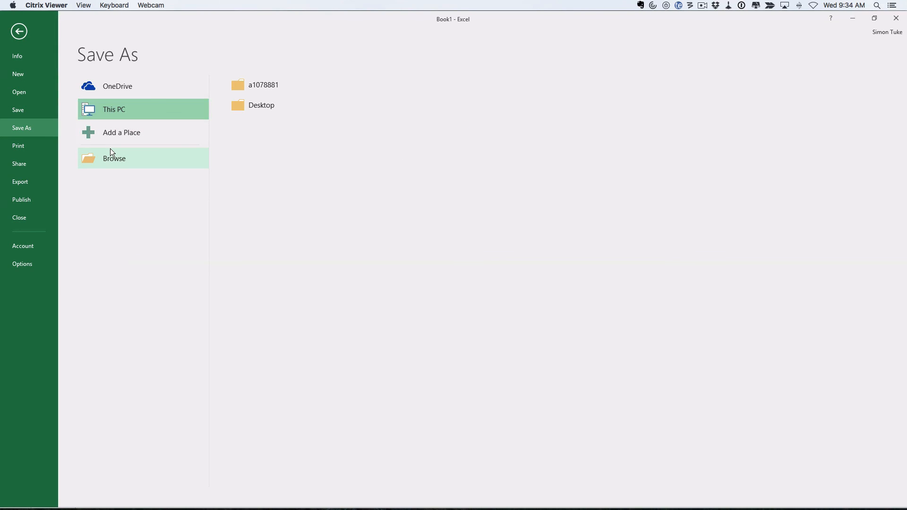
click(262, 86)
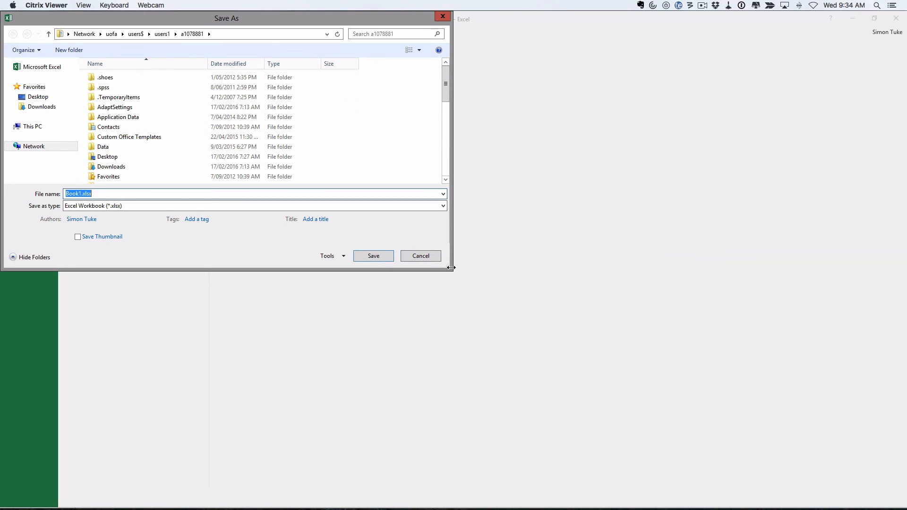
drag(449, 267, 718, 471)
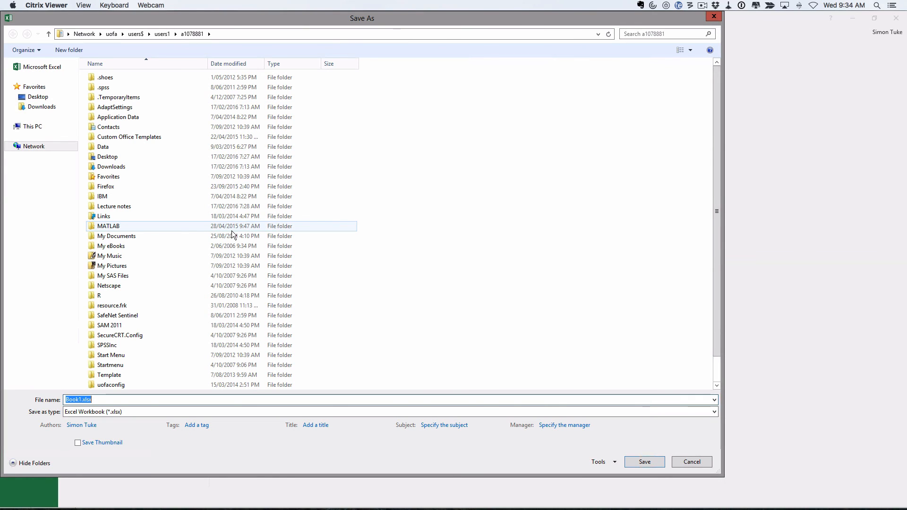
click(105, 149)
double_click(104, 149)
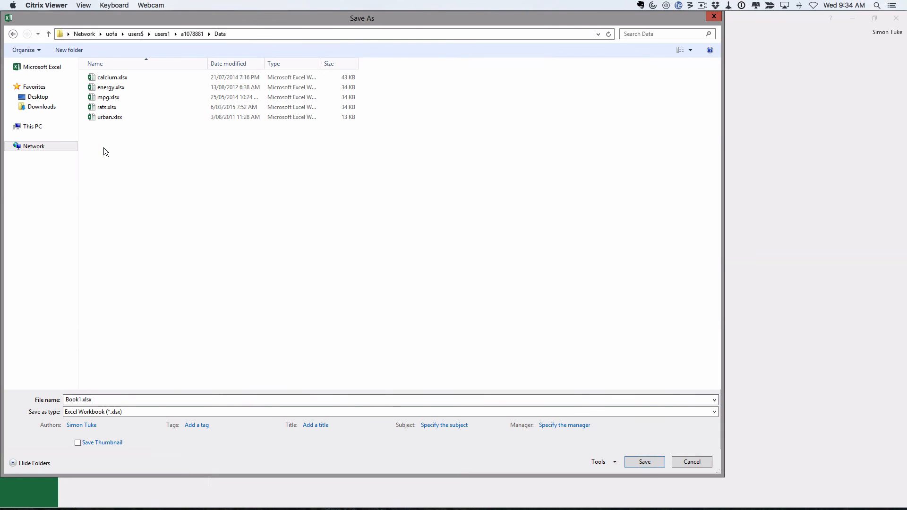
- Save as rats.xlsx, confirming replacement of the existing file
click(104, 108)
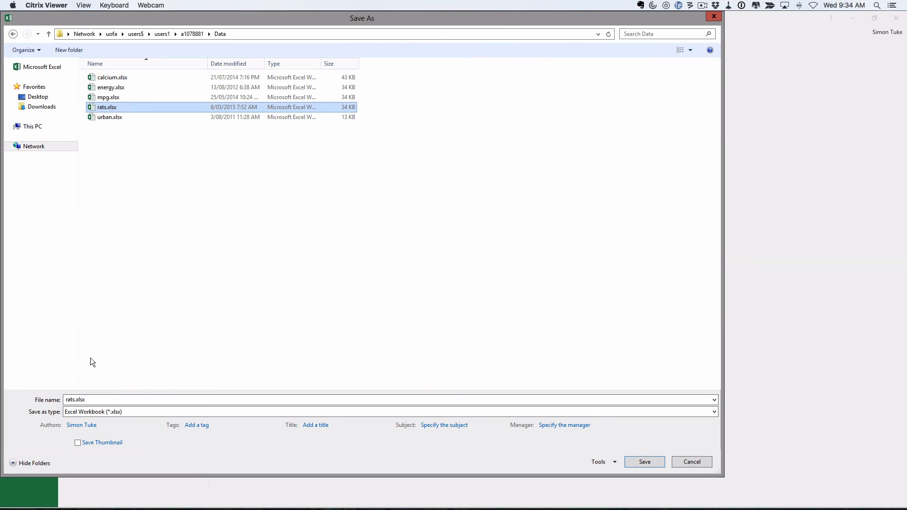
click(644, 461)
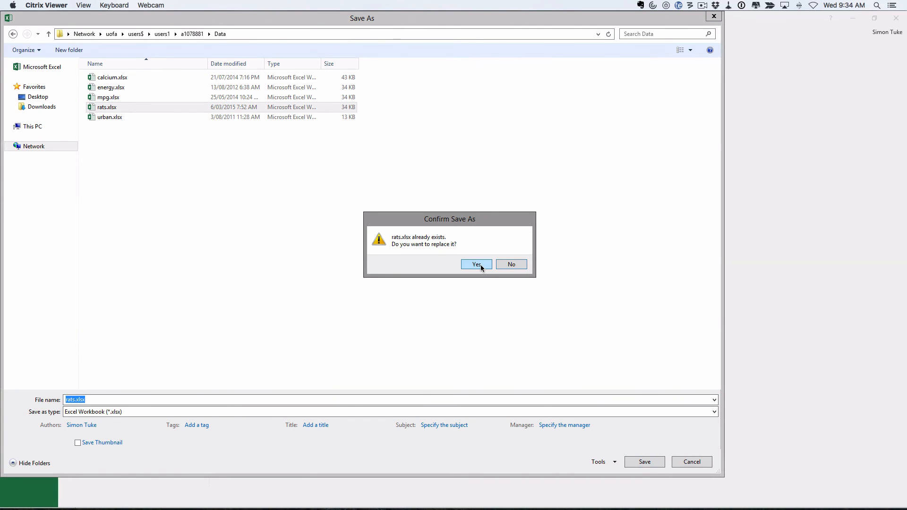
click(481, 265)
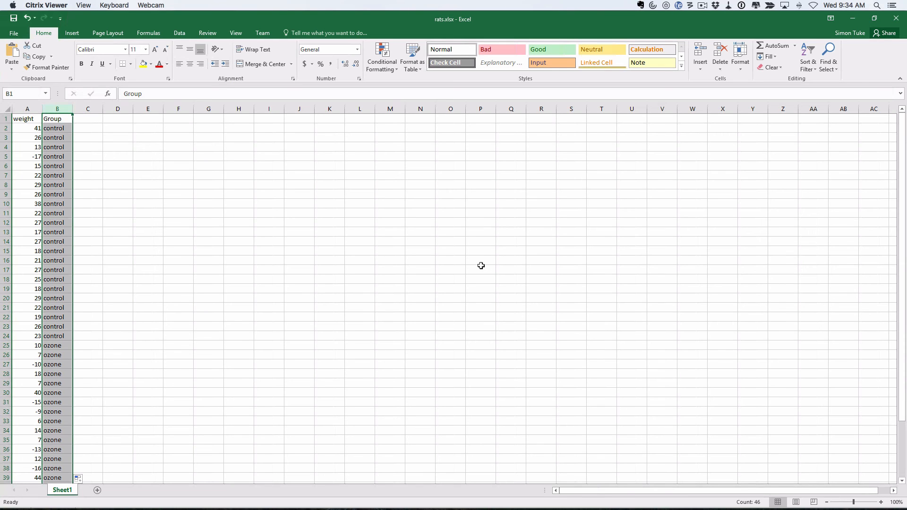